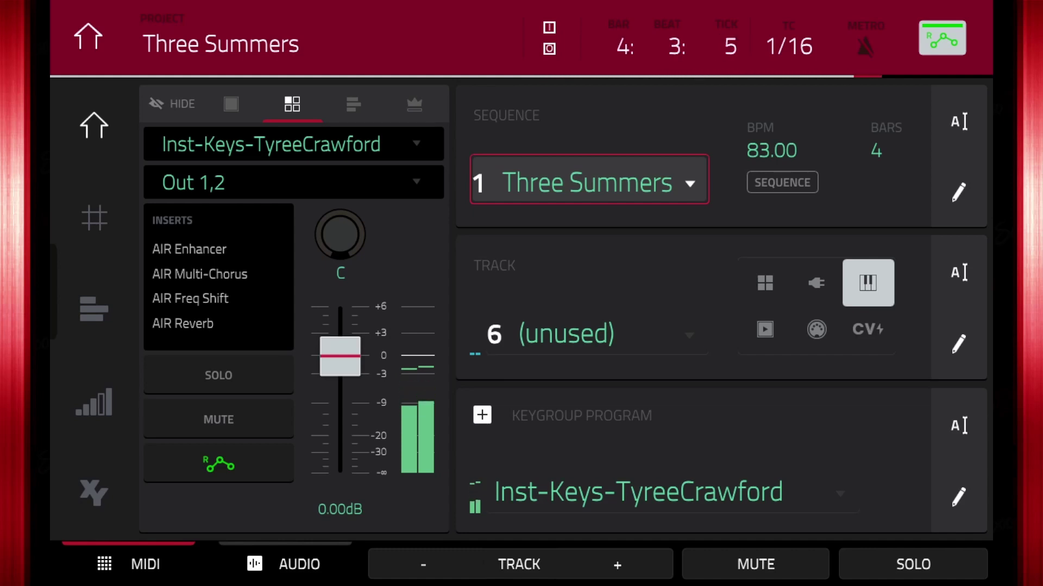
Save the project and bounce the keys program on MIDI track 1 to a new audio track
key("ctrl+s")
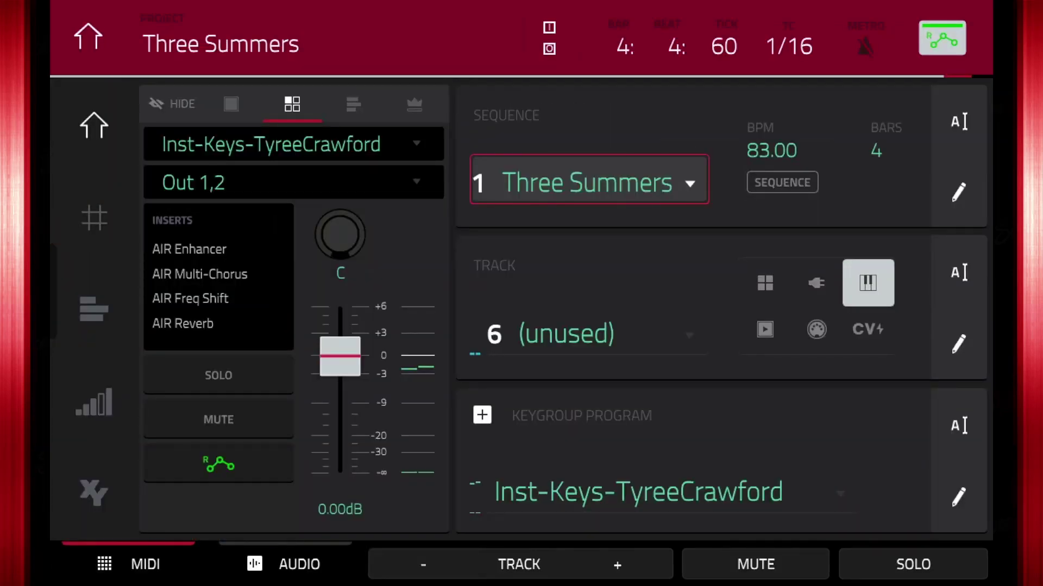
left_click(597, 331)
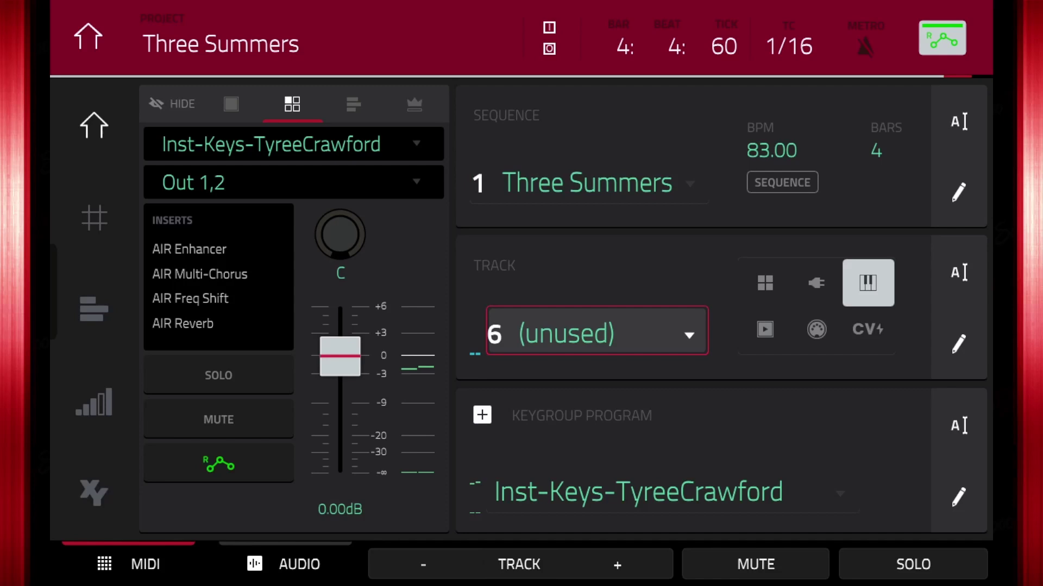
scroll(597, 331, "up", 5)
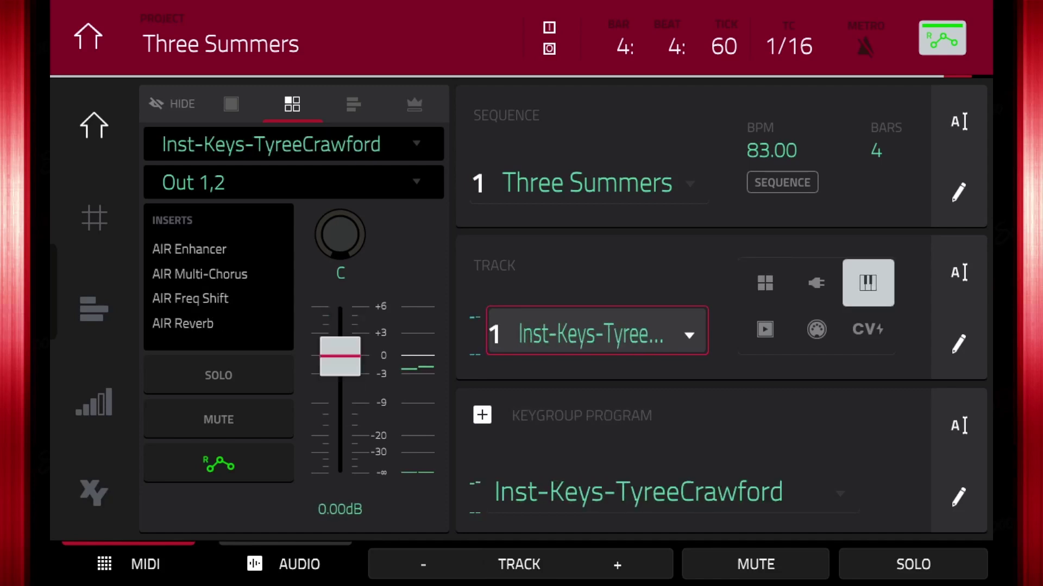
left_click(959, 344)
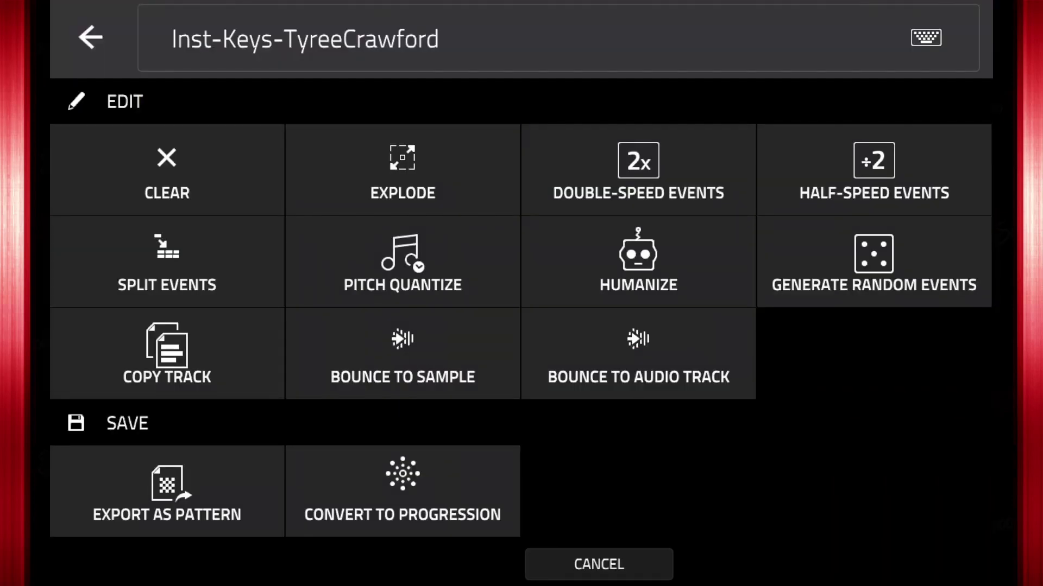
left_click(638, 354)
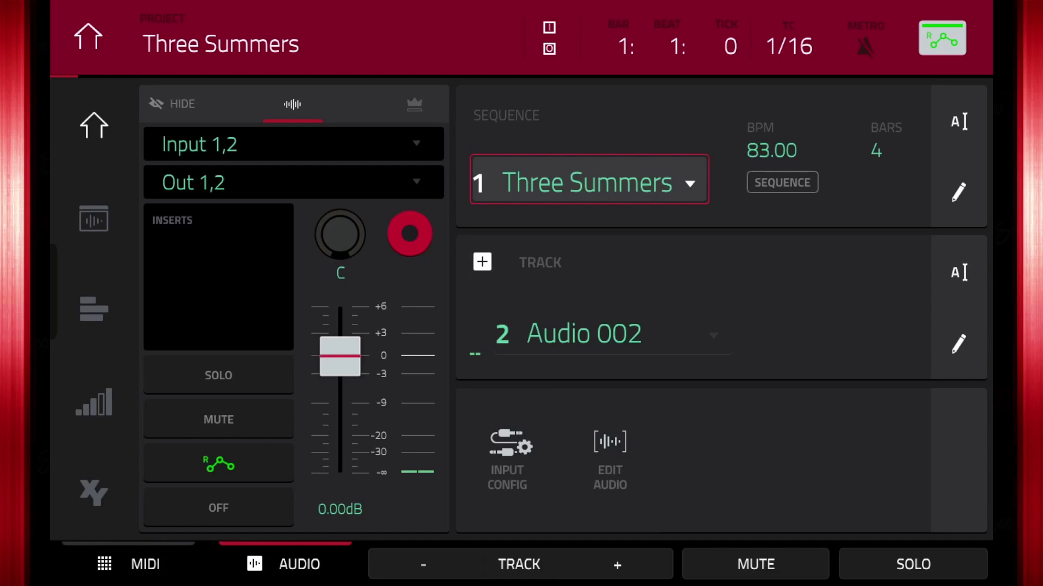
Rename the new bounced audio track, track 2, as Keys
left_click(128, 564)
left_click(284, 564)
left_click(959, 273)
type("K")
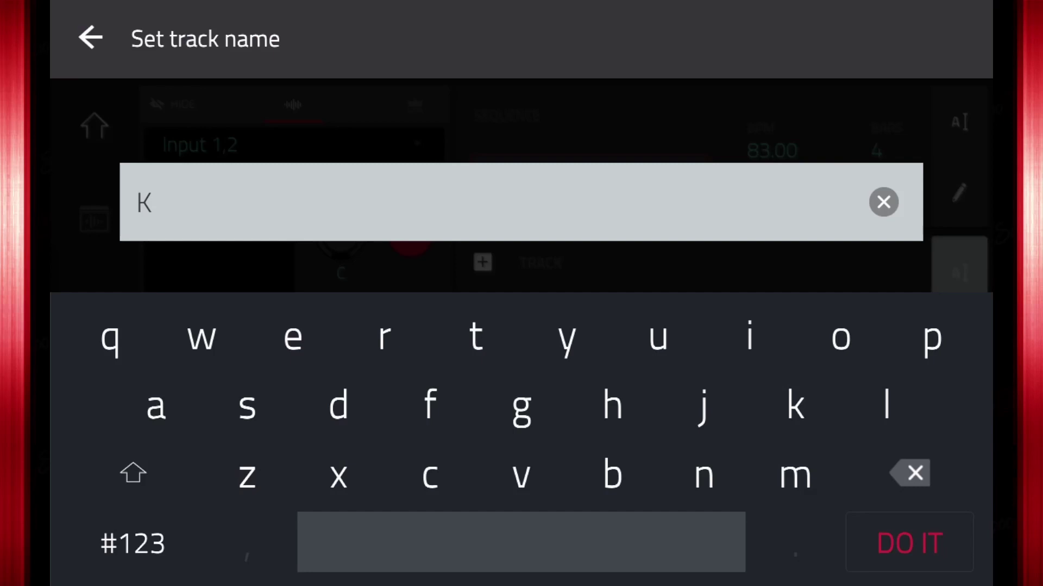
type("eys")
key("Return")
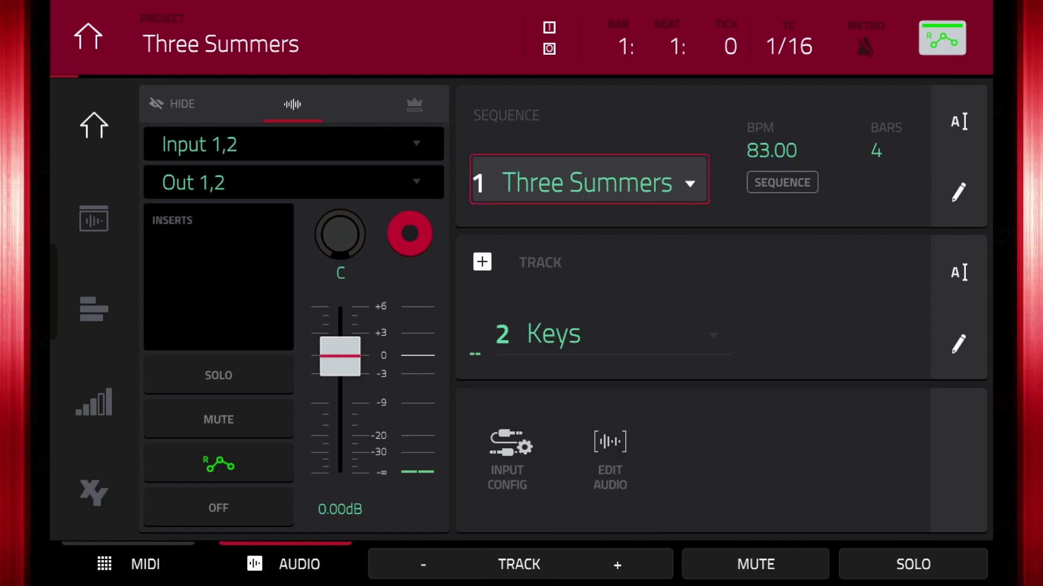
Find the bounced keys sample in the project's sample list and open it for editing
left_click(88, 37)
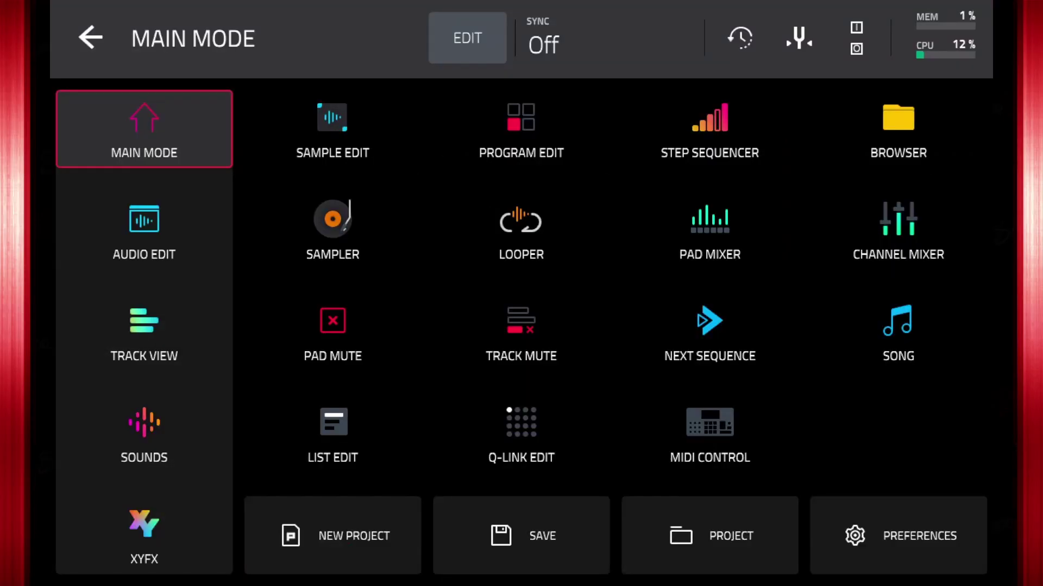
left_click(710, 536)
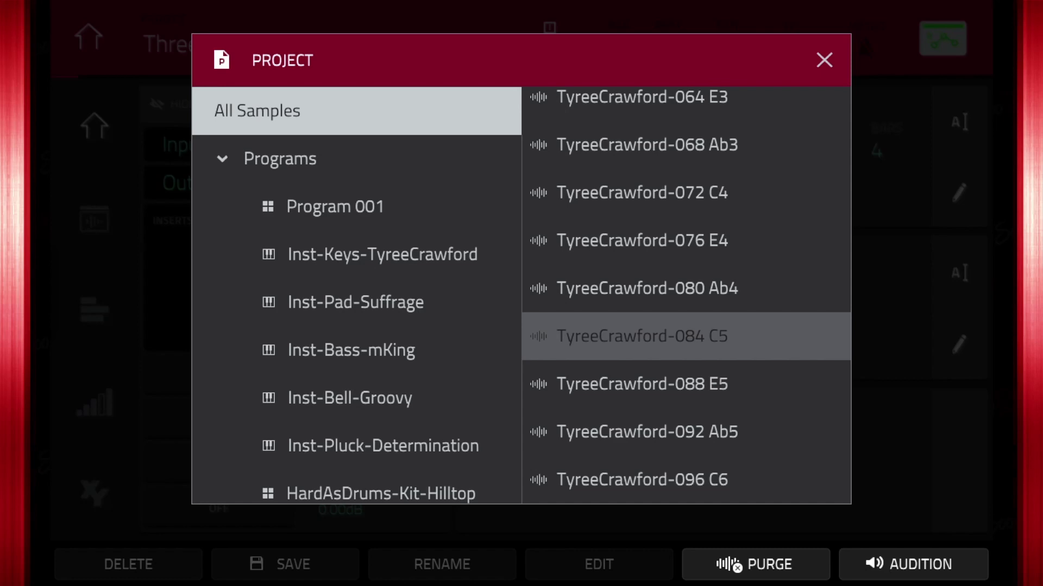
left_click(686, 336)
scroll(685, 296, "up", 20)
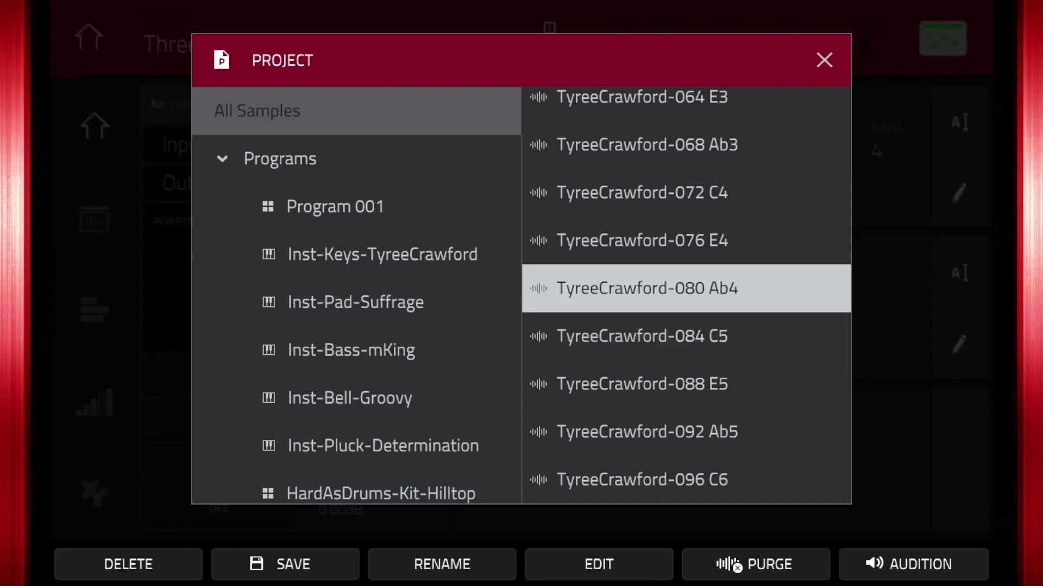
scroll(686, 295, "up", 20)
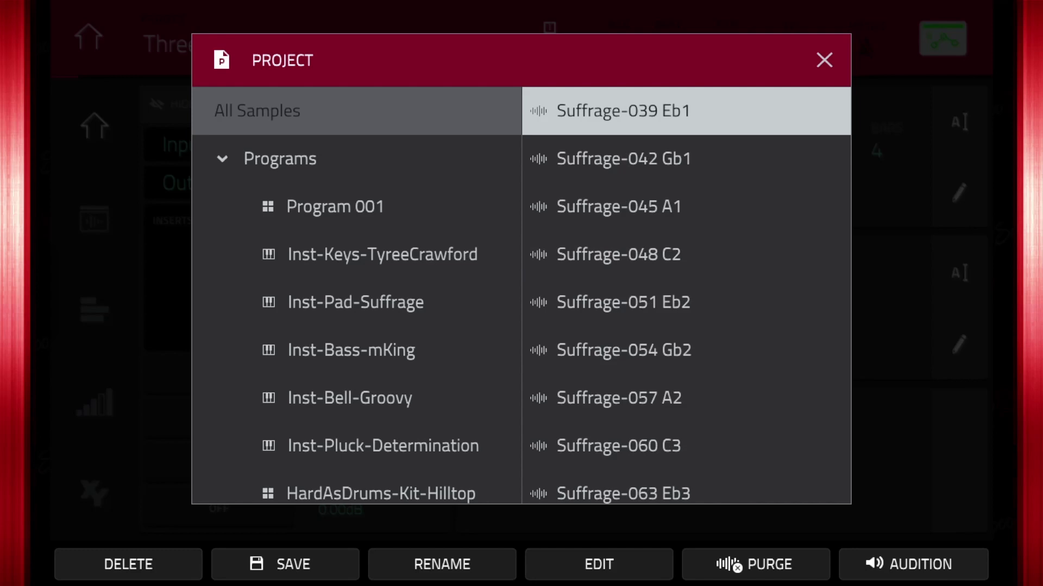
scroll(685, 295, "up", 20)
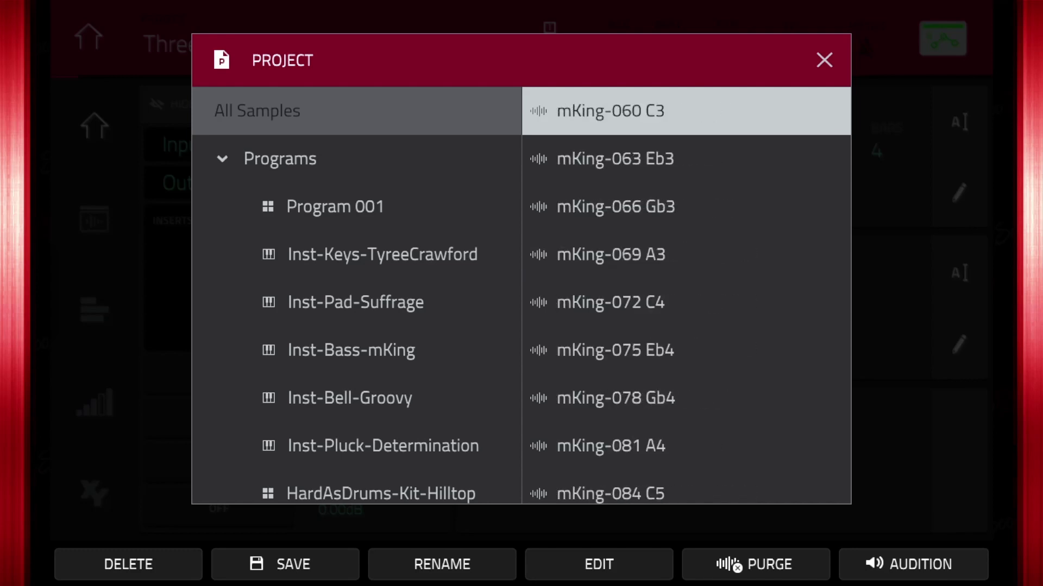
scroll(685, 296, "up", 20)
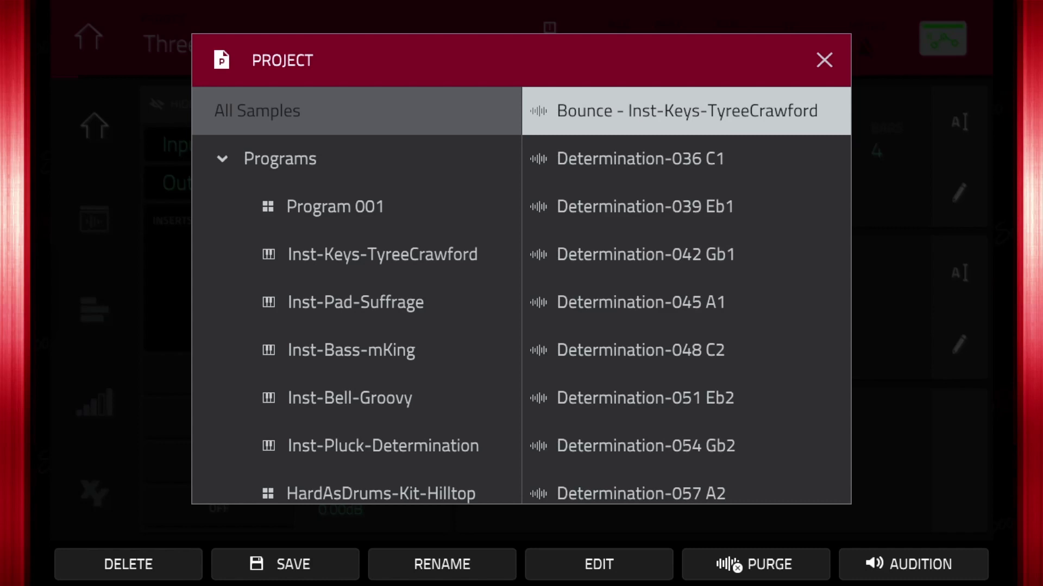
left_click(599, 564)
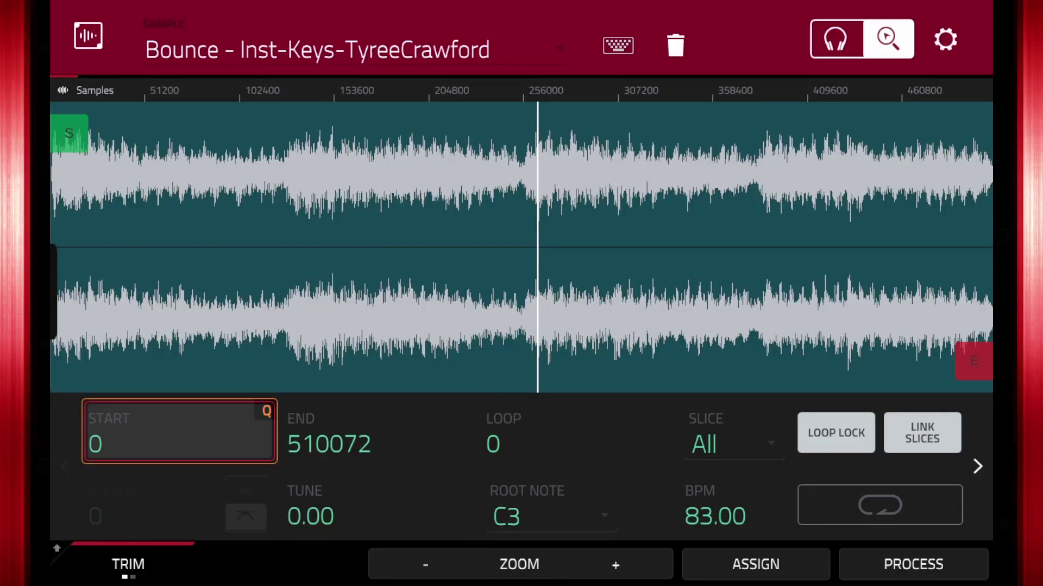
Look through the bounced sample's trim parameters, including end, loop, slice, tuning, BPM and key
left_click(379, 433)
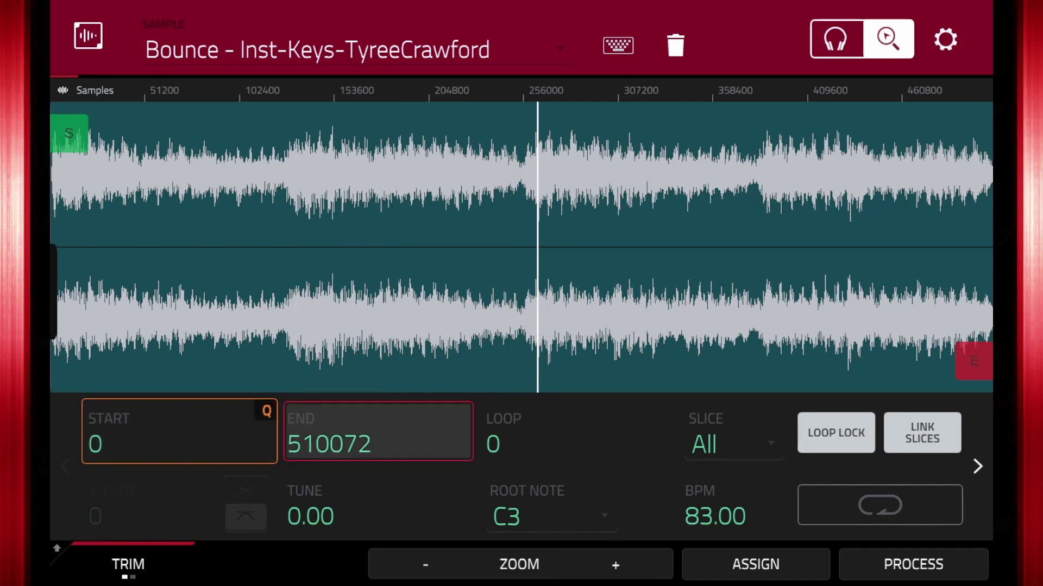
left_click(577, 432)
left_click(734, 432)
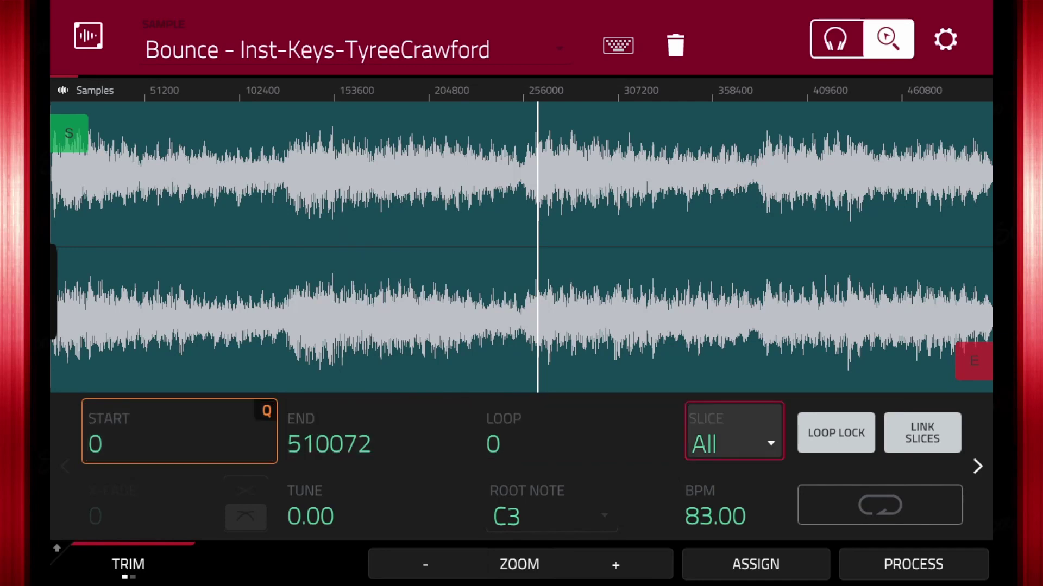
left_click(977, 466)
left_click(65, 466)
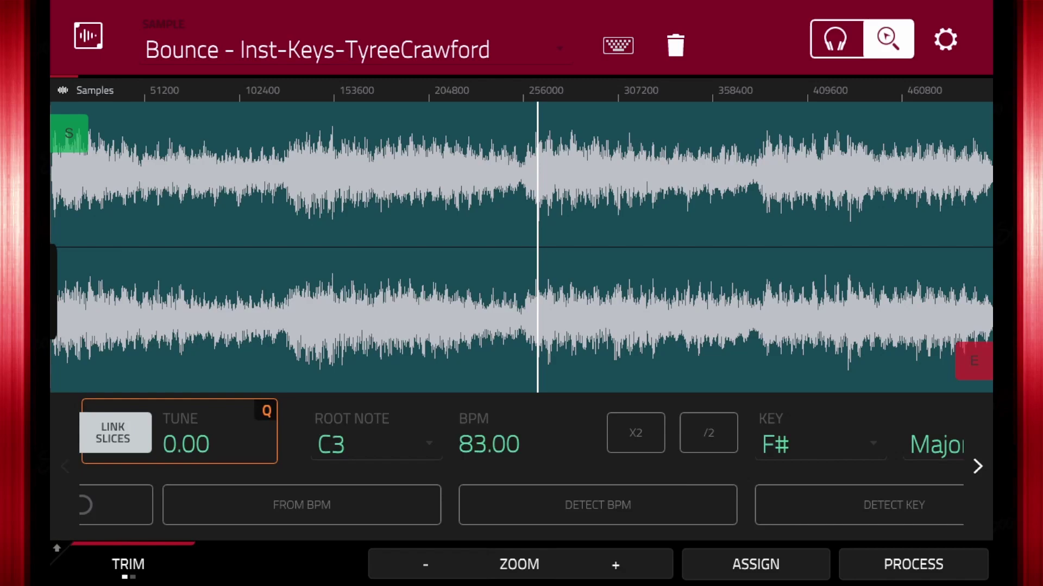
Reopen the bounced keys sample from the project's sample list in Sample Edit
left_click(88, 35)
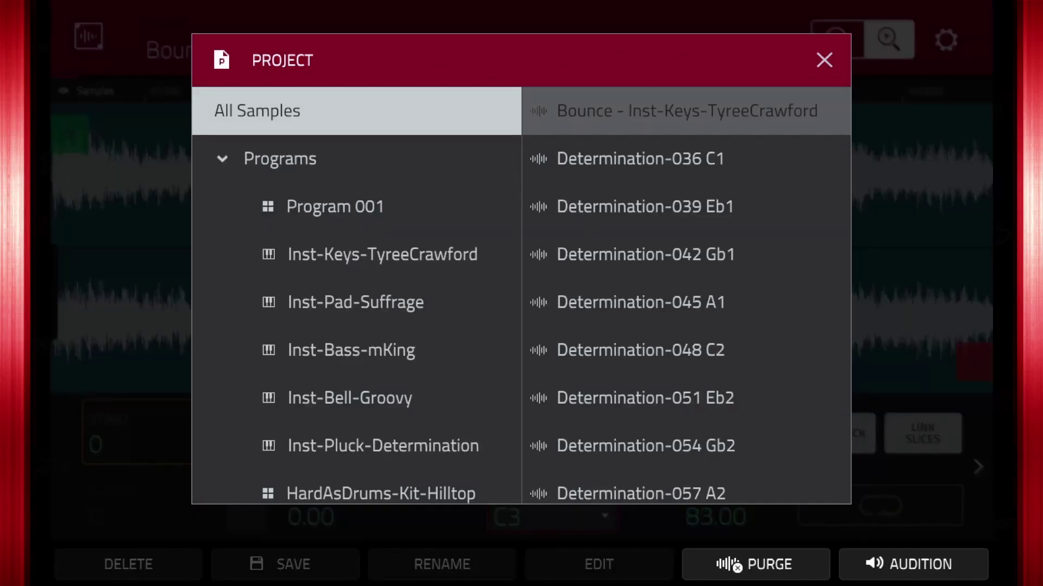
left_click(687, 111)
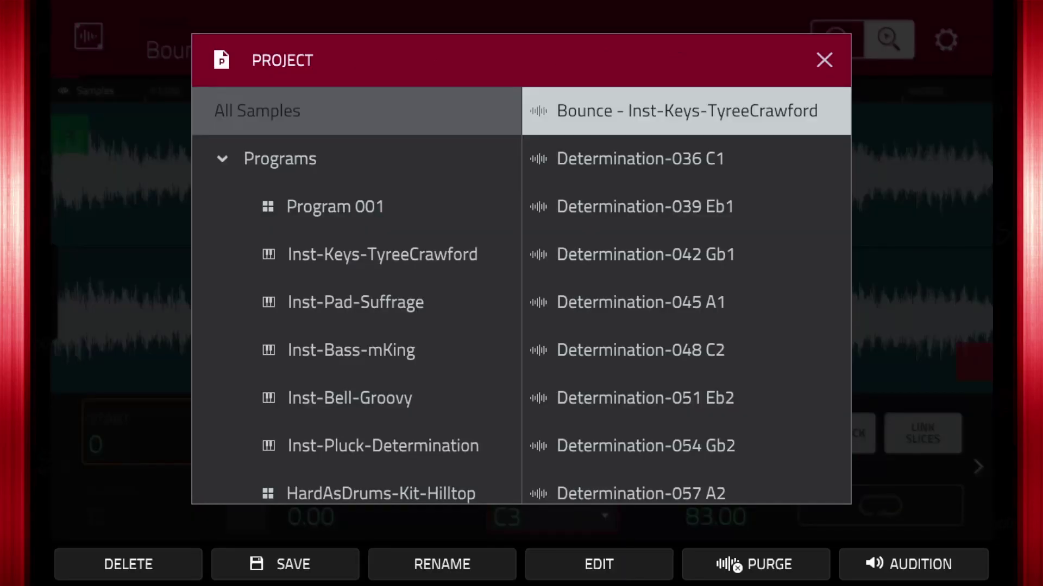
left_click(598, 564)
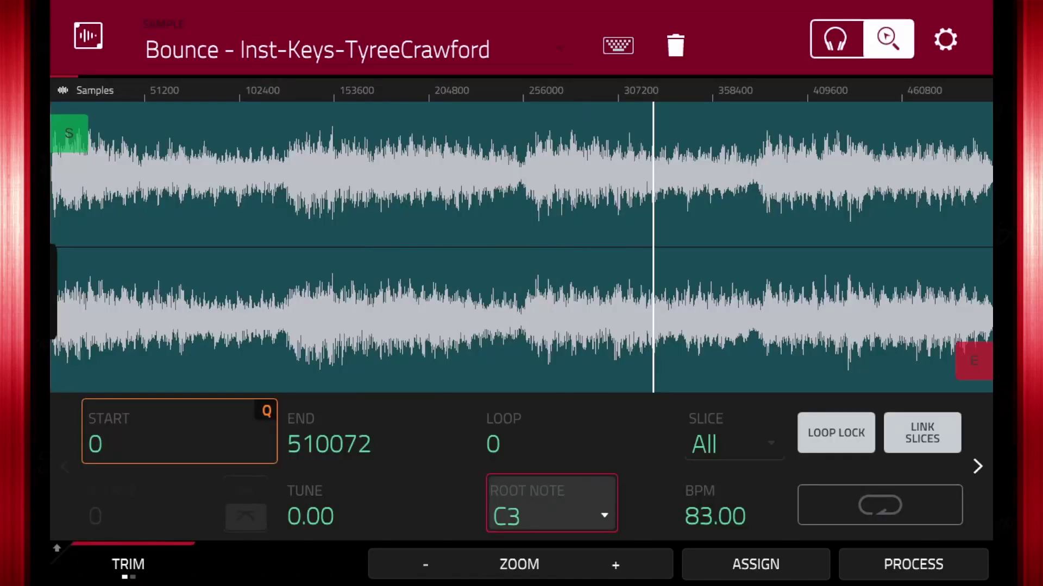
left_click(88, 36)
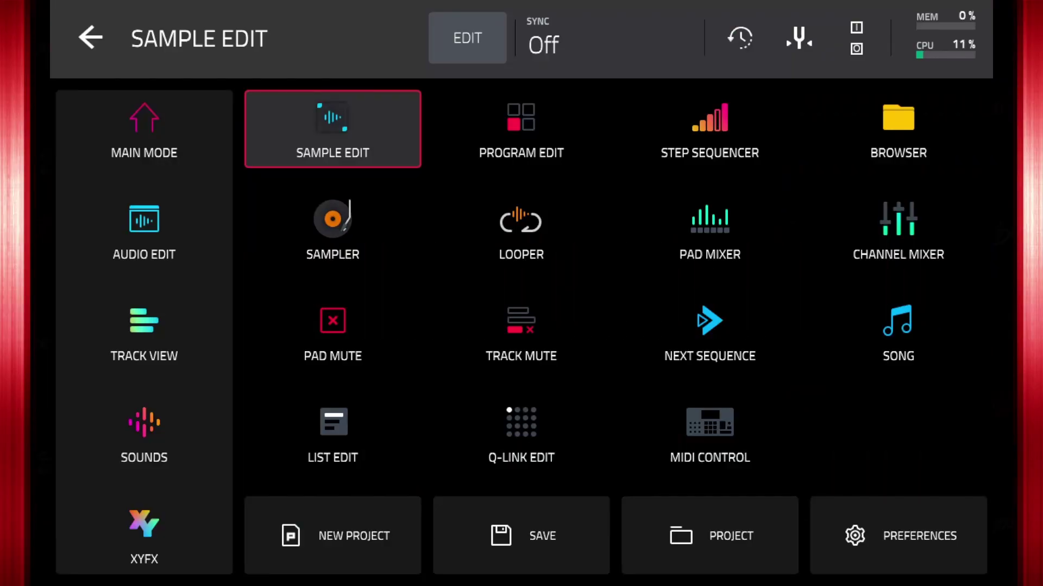
left_click(332, 129)
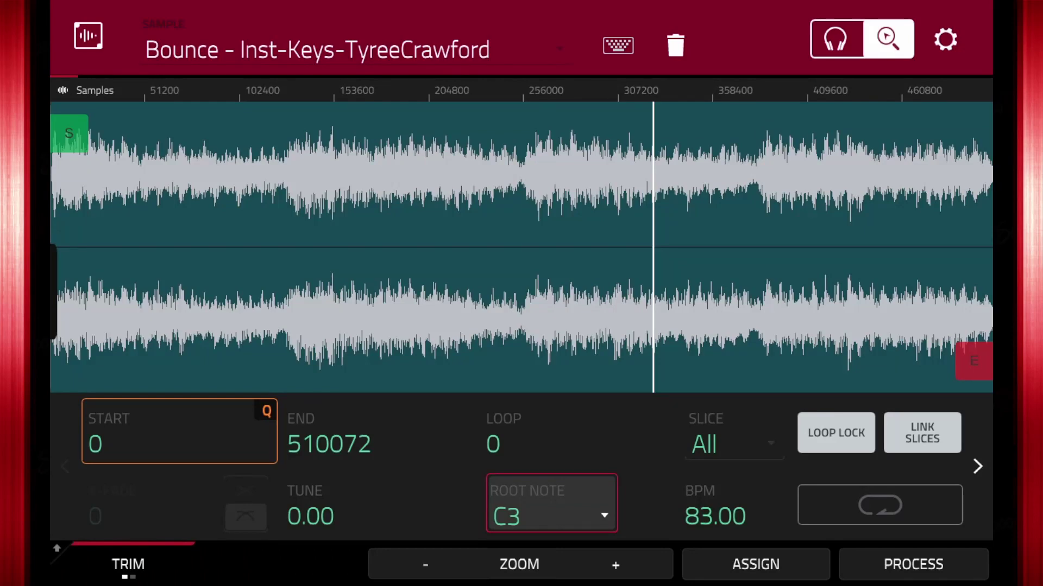
Rename the bounced keys sample in the project's sample list by removing the "Bounce - " prefix
left_click(317, 50)
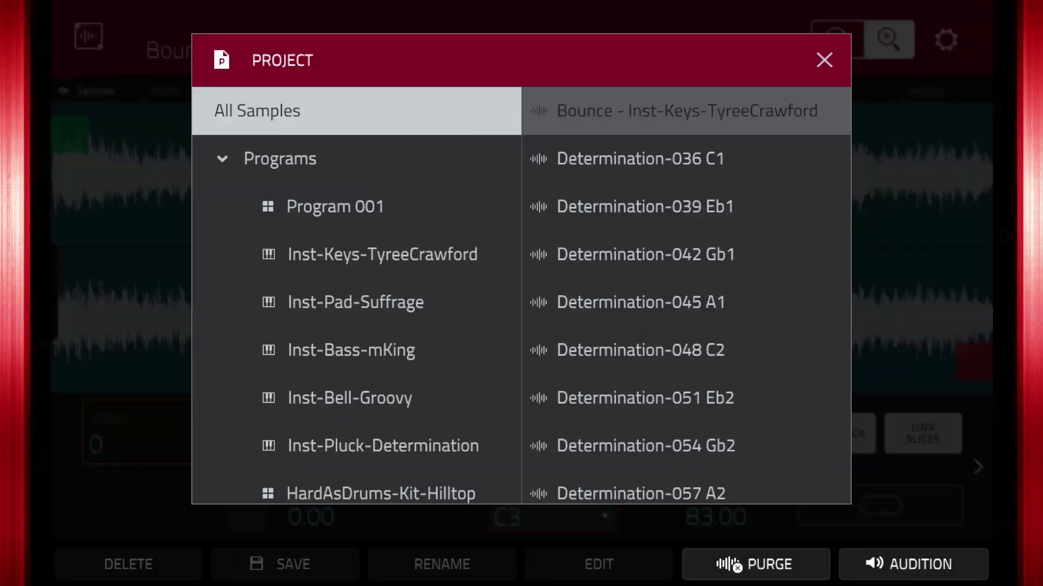
left_click(686, 111)
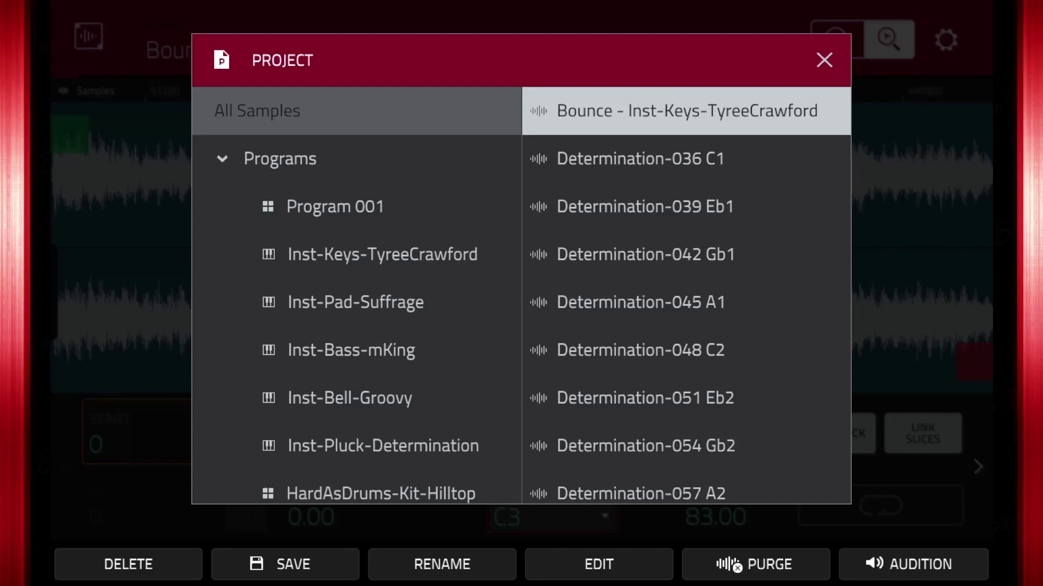
left_click(442, 564)
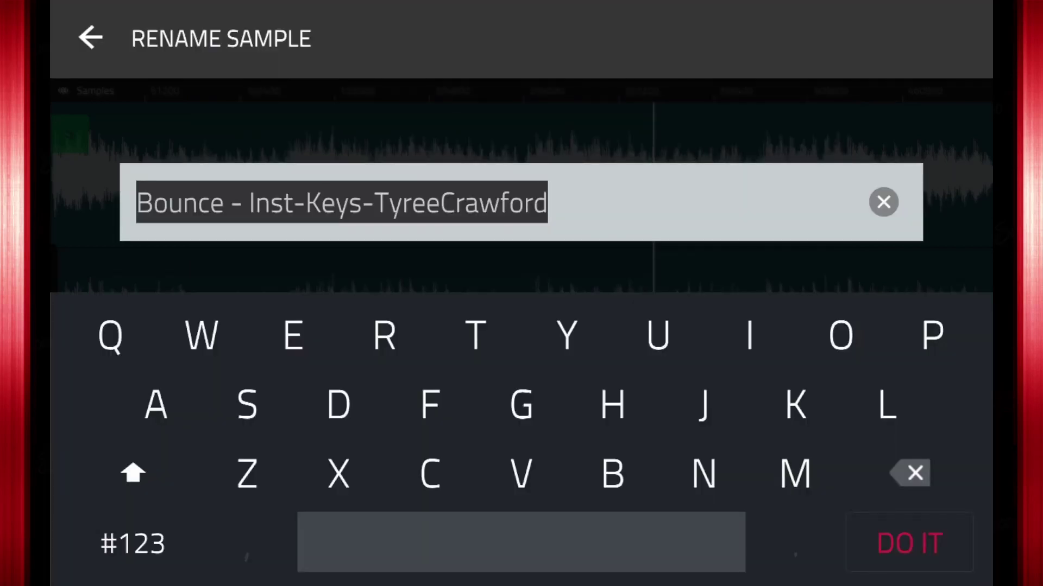
left_click(248, 202)
left_click(909, 473)
left_click(909, 473)
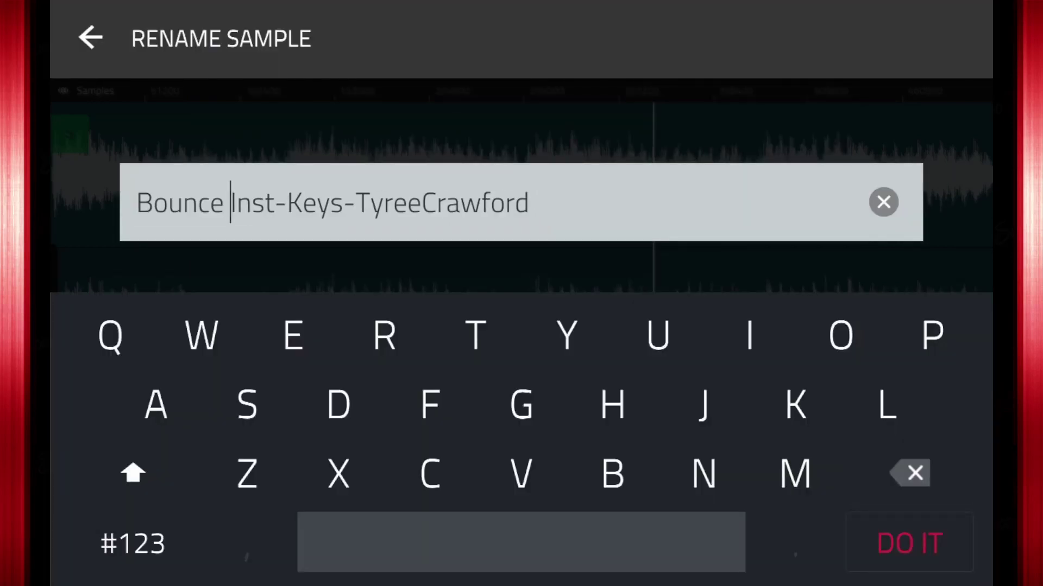
left_click(909, 473)
left_click(909, 473)
left_click(909, 473)
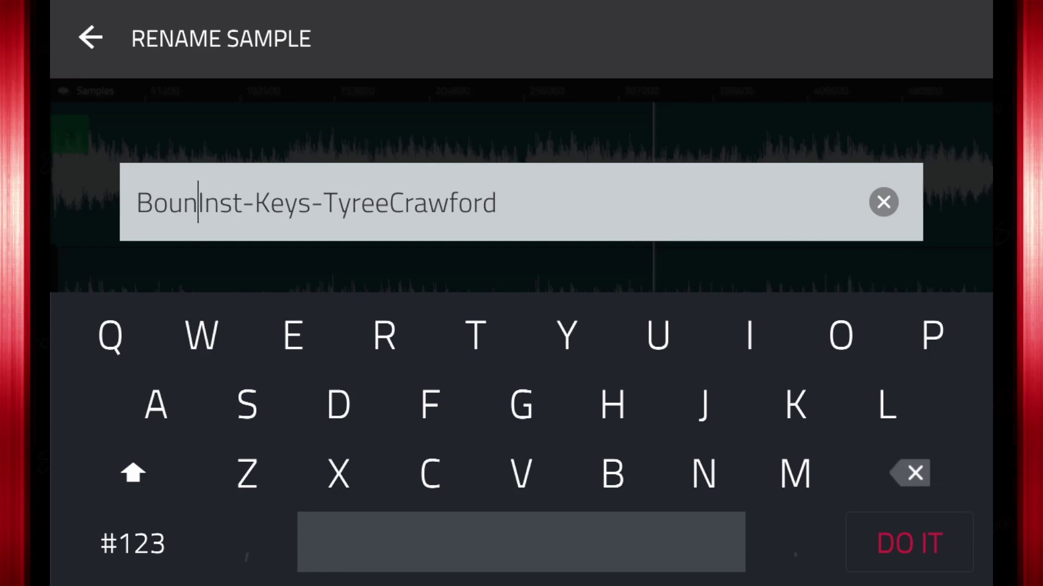
left_click(909, 473)
key("BackSpace")
key("BackSpace")
key("BackSpace")
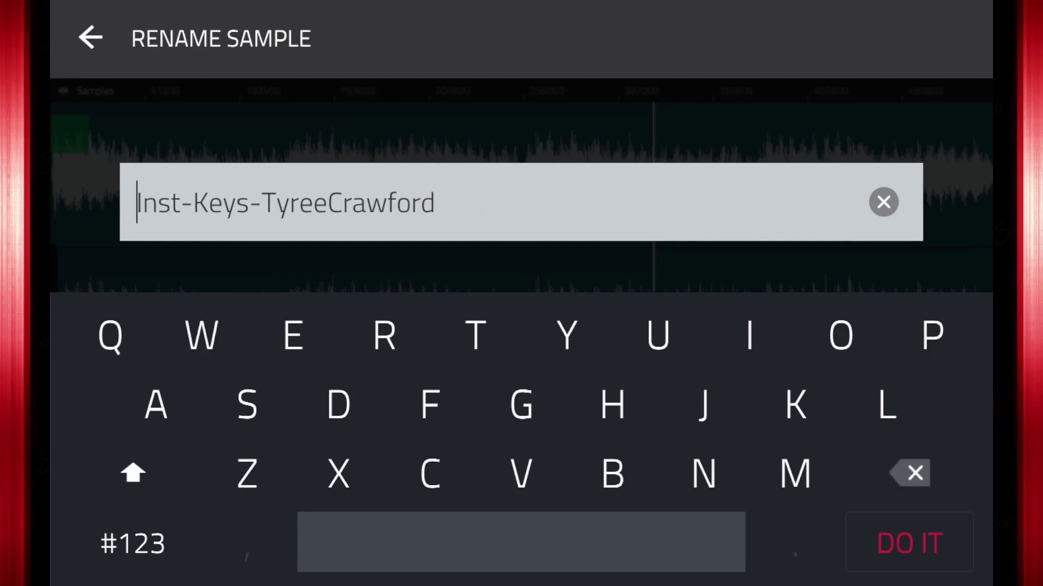
left_click(910, 543)
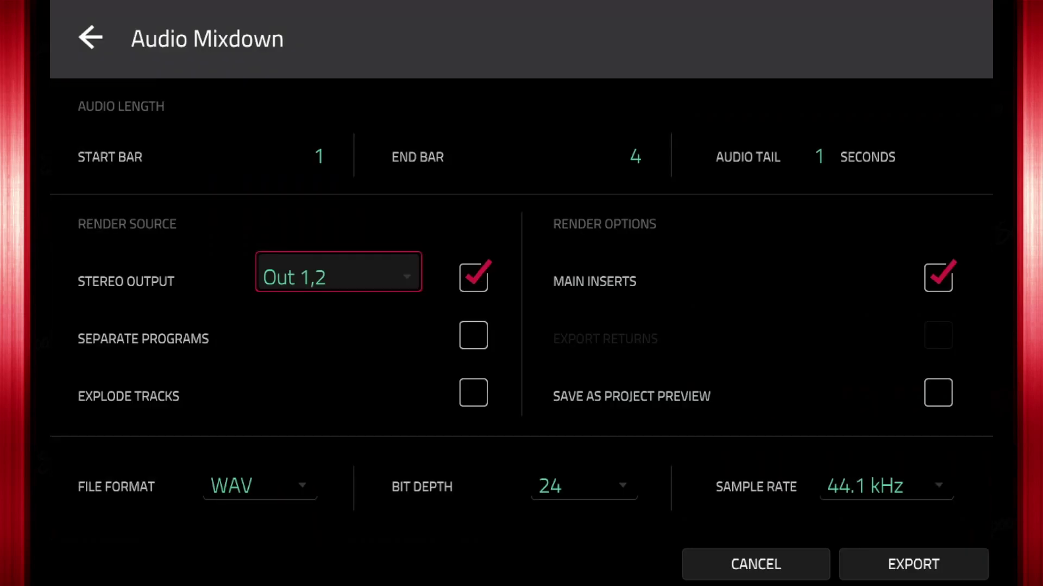
Export a mixdown of bars 1 to 4 as a 24-bit, 44.1 kHz WAV named Three Summers into D:\Three Summers
scroll(338, 272, "down", 1)
scroll(338, 273, "up", 1)
left_click(260, 481)
left_click(584, 481)
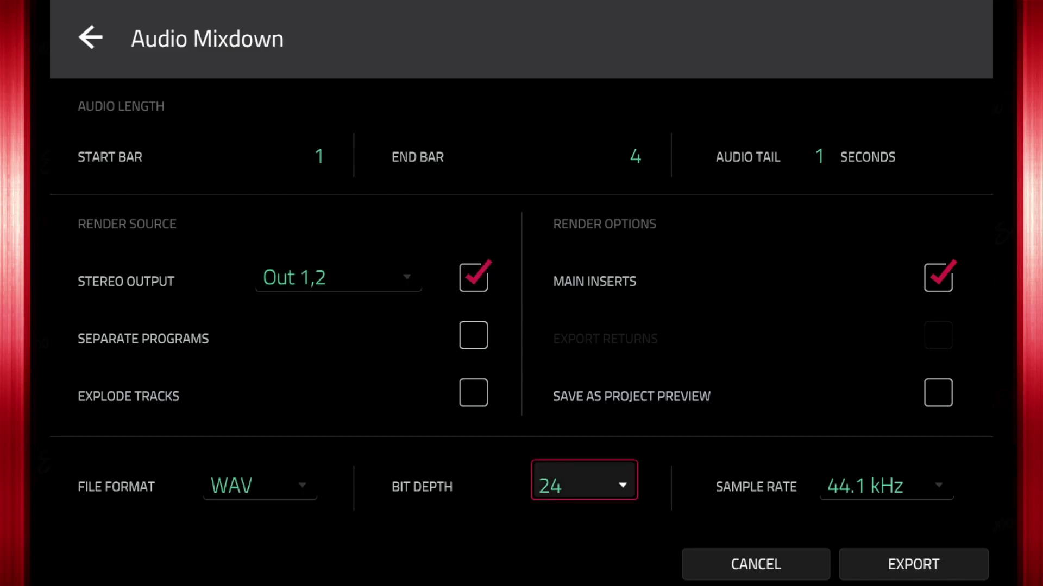
left_click(887, 482)
left_click(913, 564)
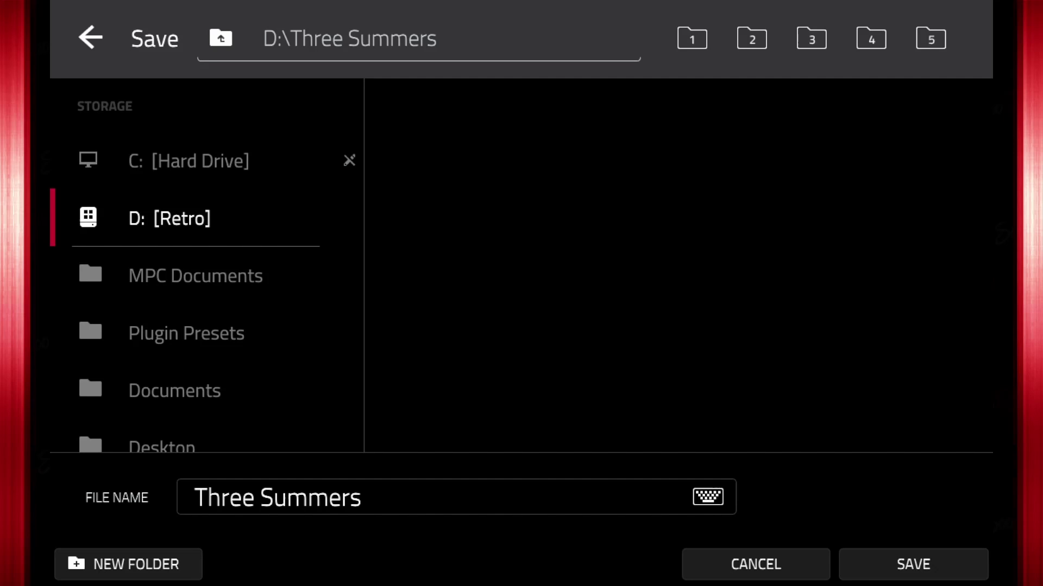
left_click(913, 564)
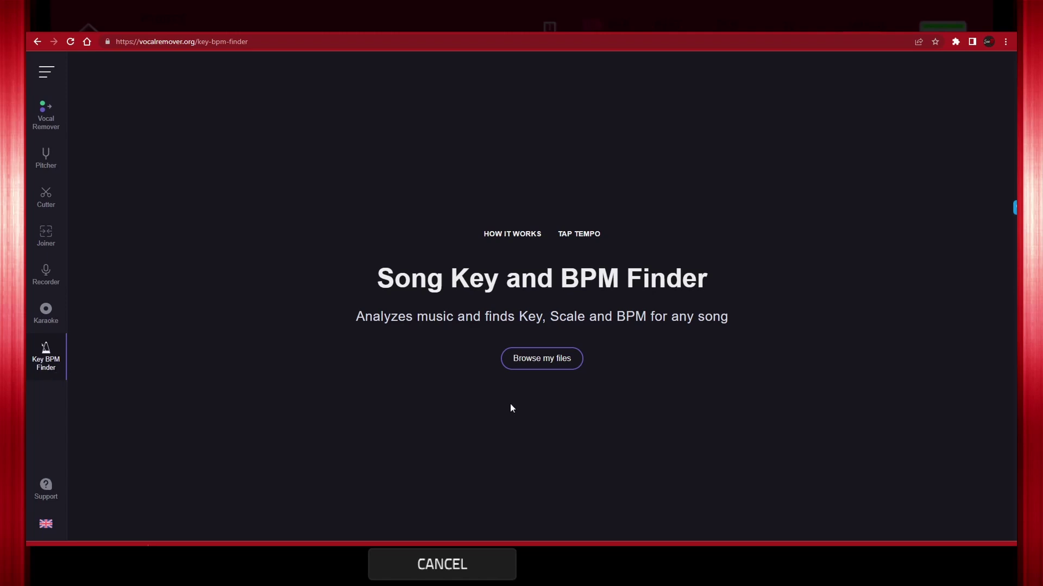
Switch to the browser's Song Key and BPM Finder and load the exported mixdown for analysis
left_click(543, 364)
double_click(269, 102)
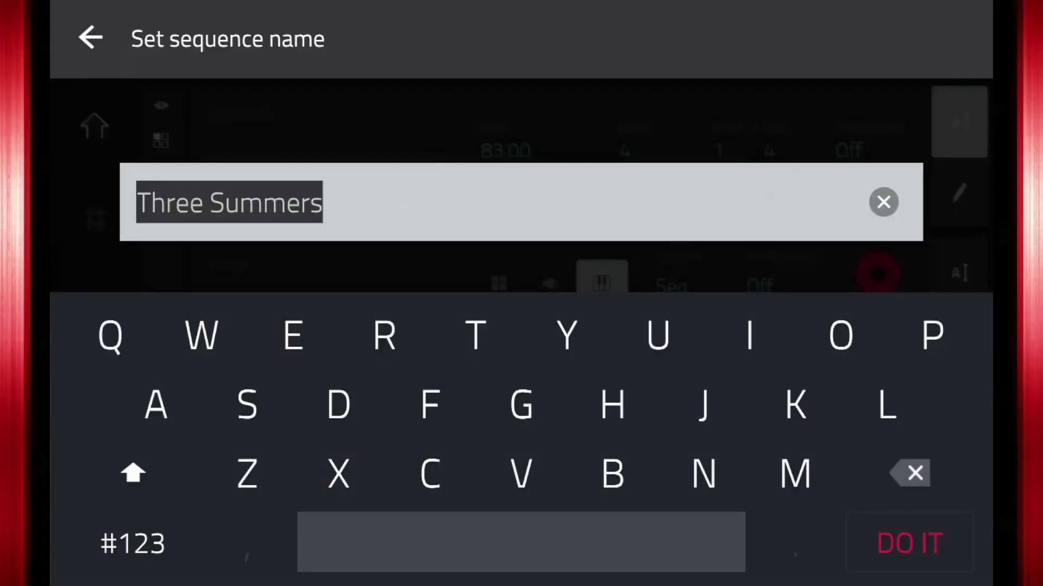
Rename the sequence Three Summers F#maj 83bpm
left_click(323, 202)
type("F#")
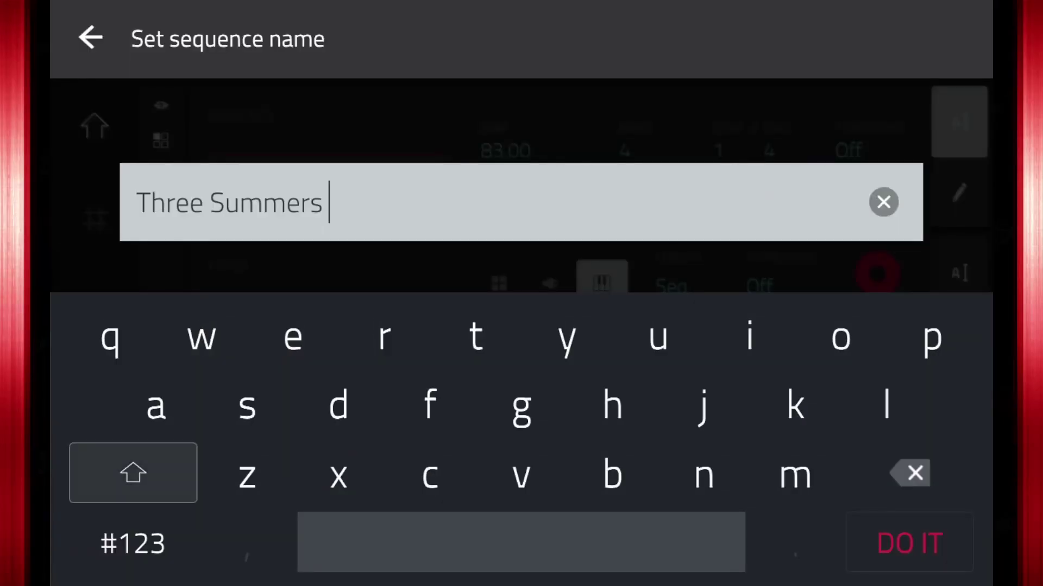
type("m")
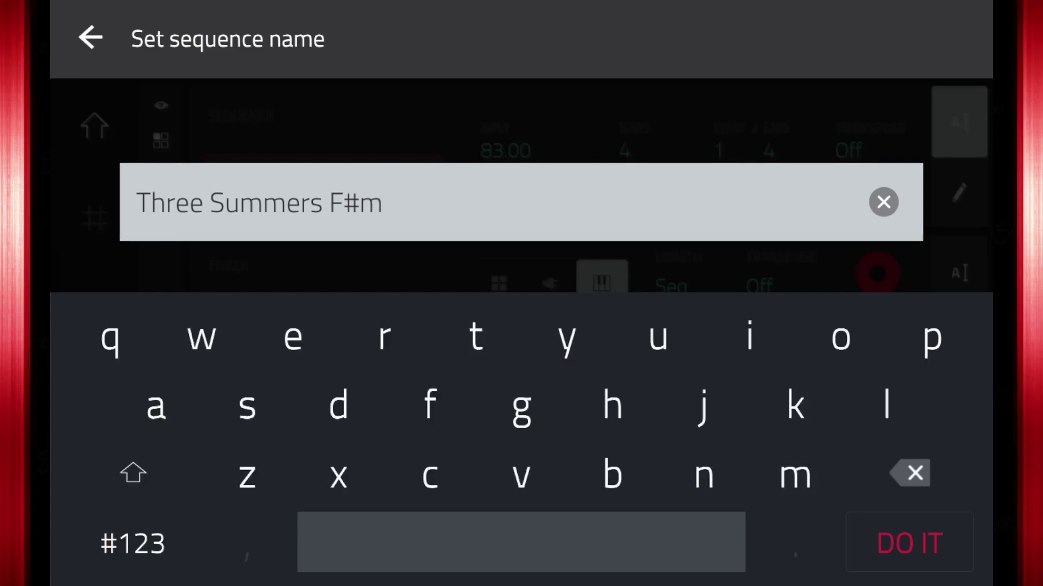
type("aj 83bpm")
left_click(909, 543)
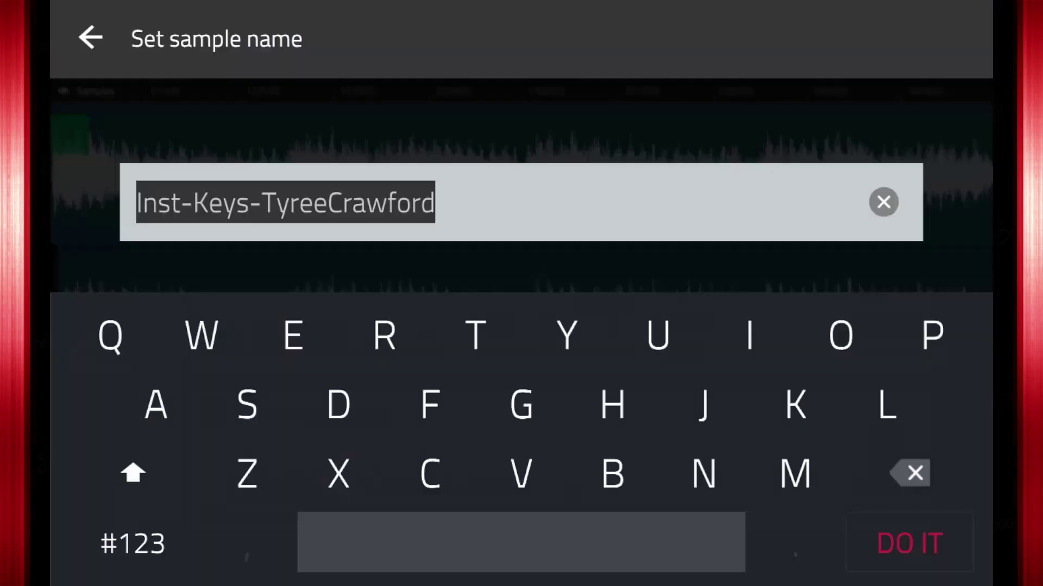
Append the key F#Maj to the bounced keys sample's name
left_click(436, 202)
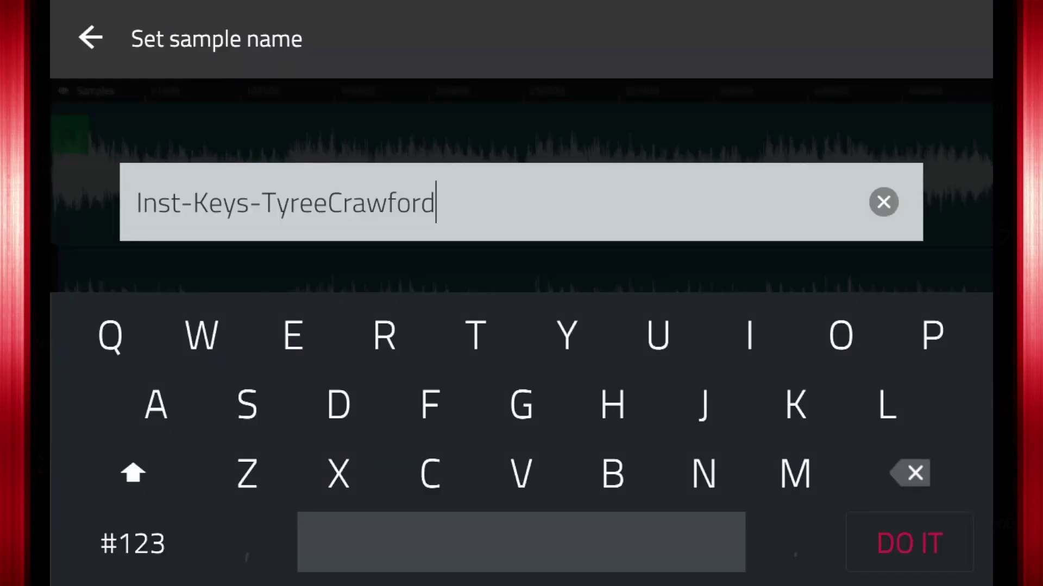
type("F")
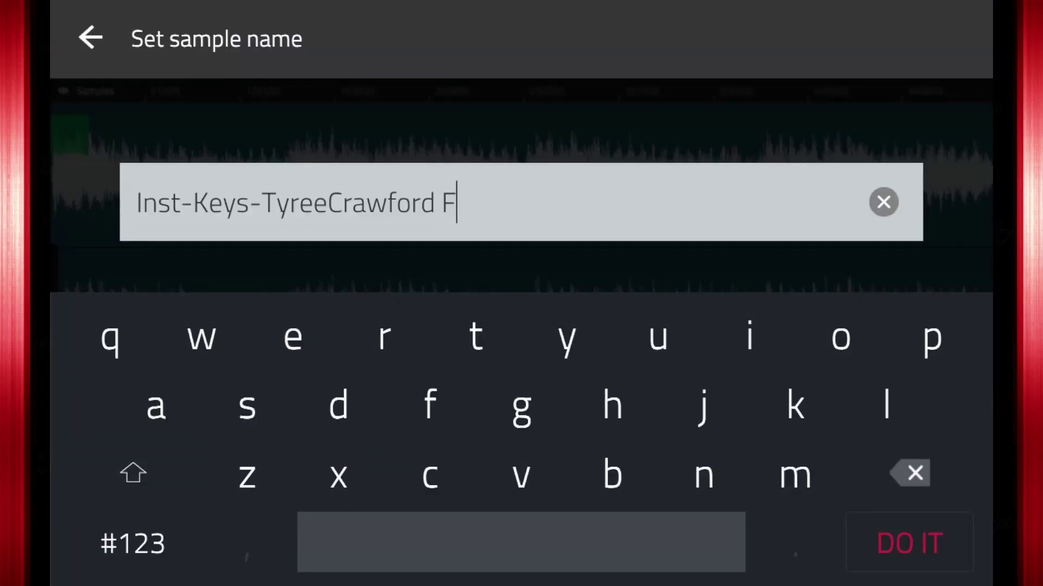
type("#M")
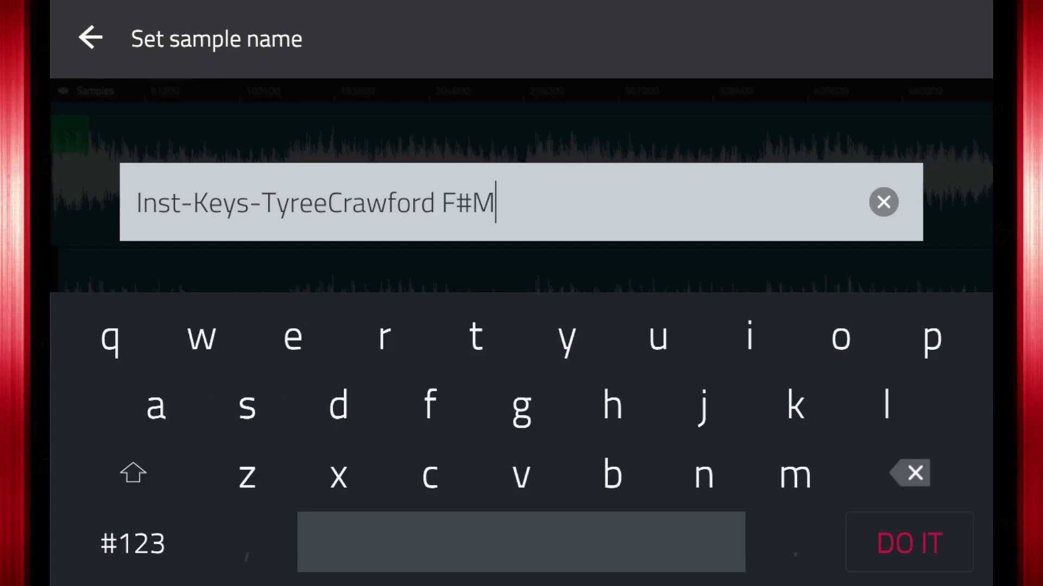
type("an")
key("BackSpace")
type("j")
key("Return")
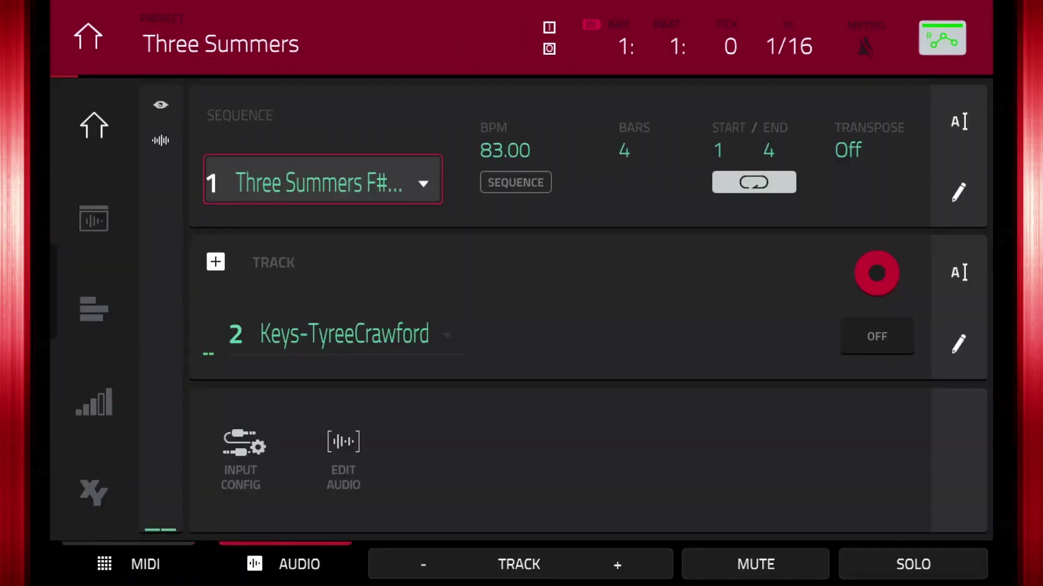
Delete the keys keygroup program assigned to MIDI track 1
left_click(129, 564)
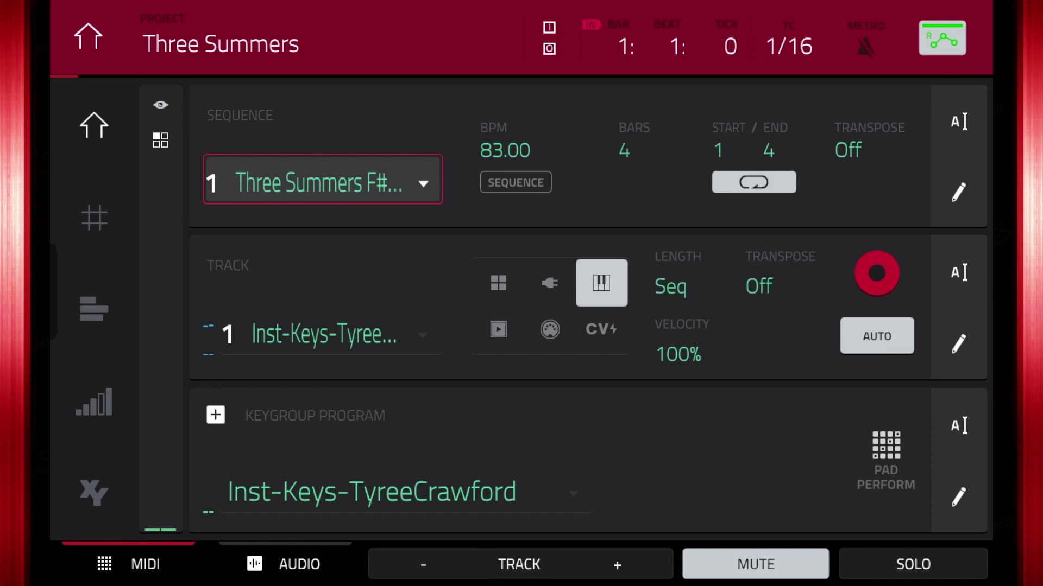
left_click(959, 496)
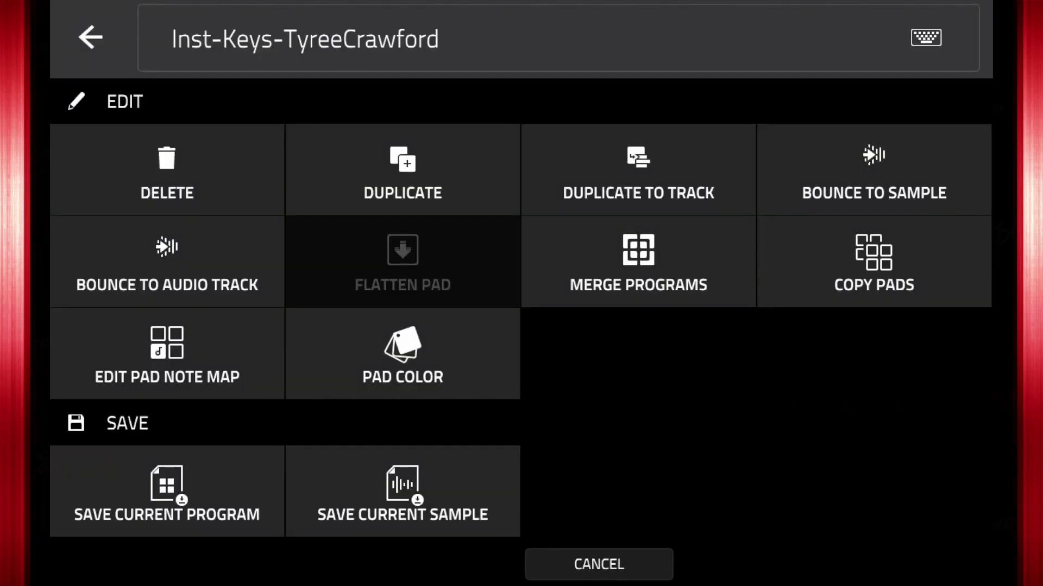
left_click(168, 168)
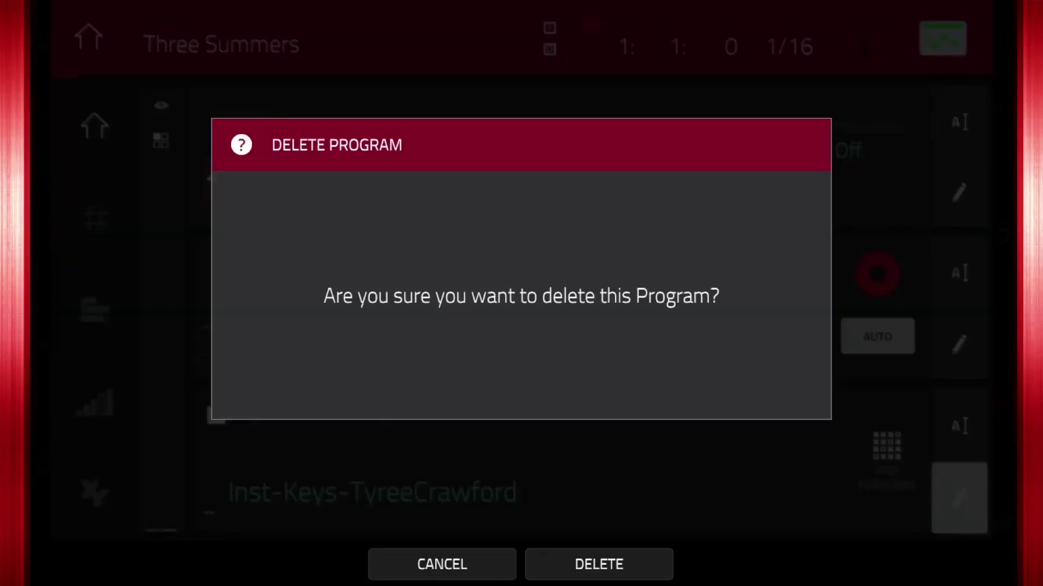
left_click(599, 565)
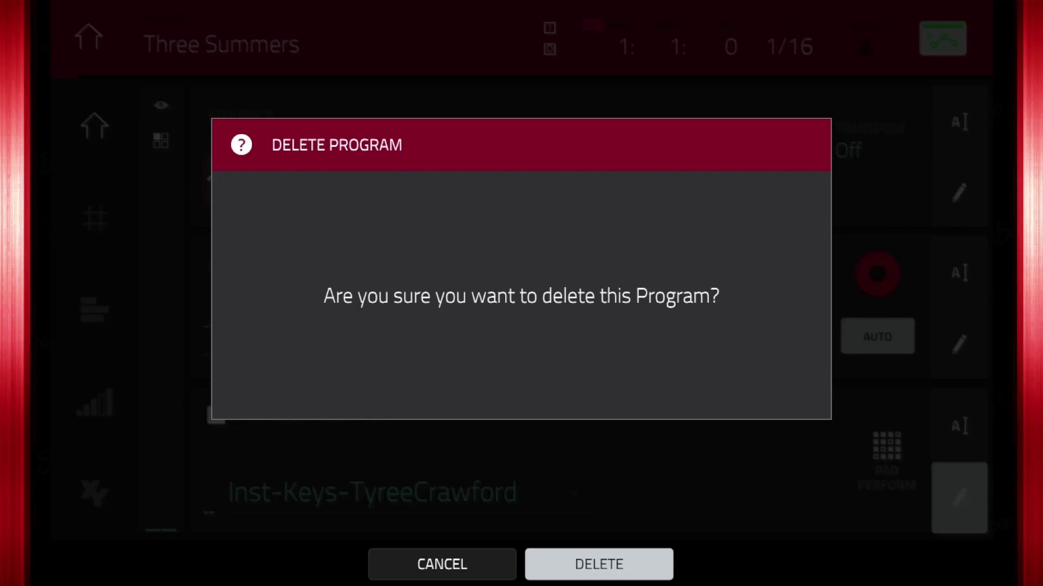
left_click(618, 565)
Bounce the Inst-Pad-Suffrage track to an audio track and mute its original MIDI track
left_click(959, 344)
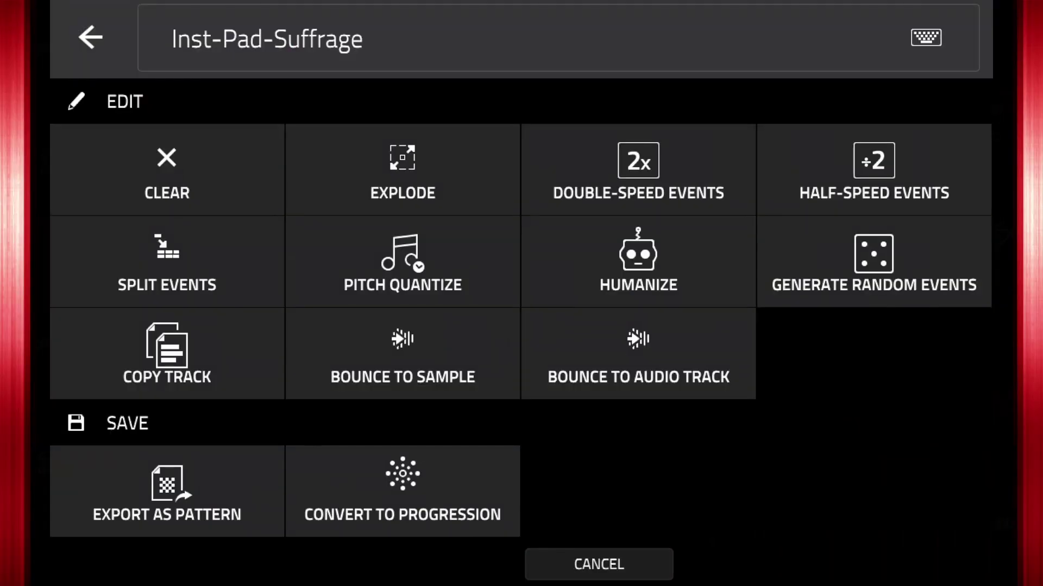
left_click(639, 354)
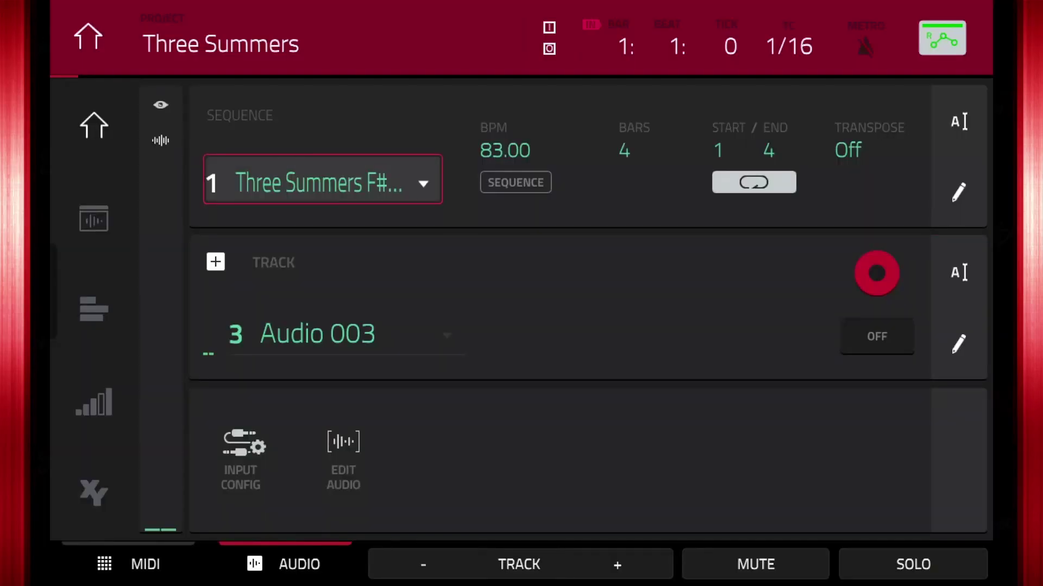
left_click(128, 565)
left_click(755, 565)
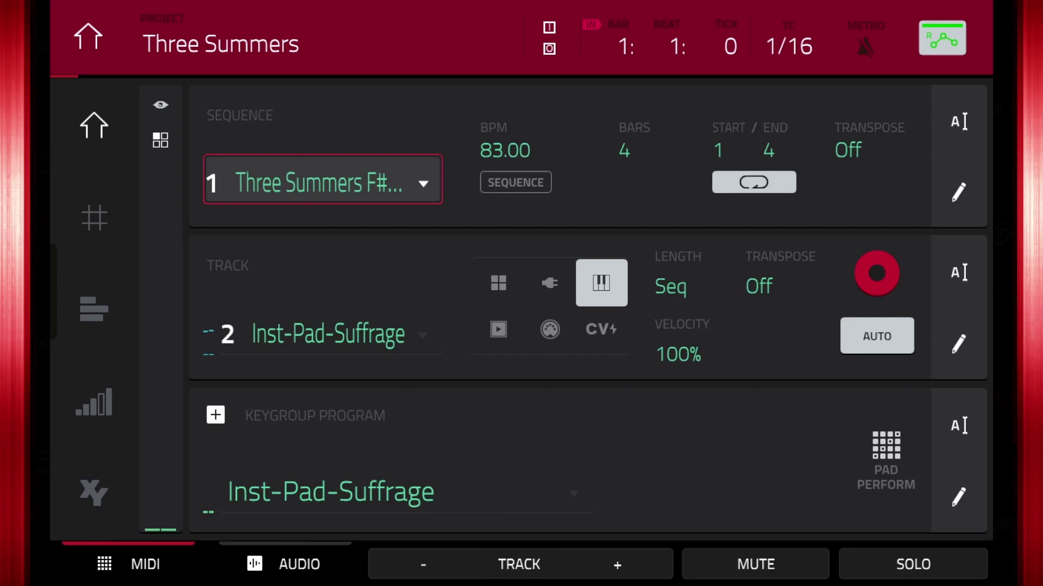
Rename the bounced pad sample Pad-Suffrage F#maj 83
left_click(284, 564)
left_click(423, 565)
left_click(423, 565)
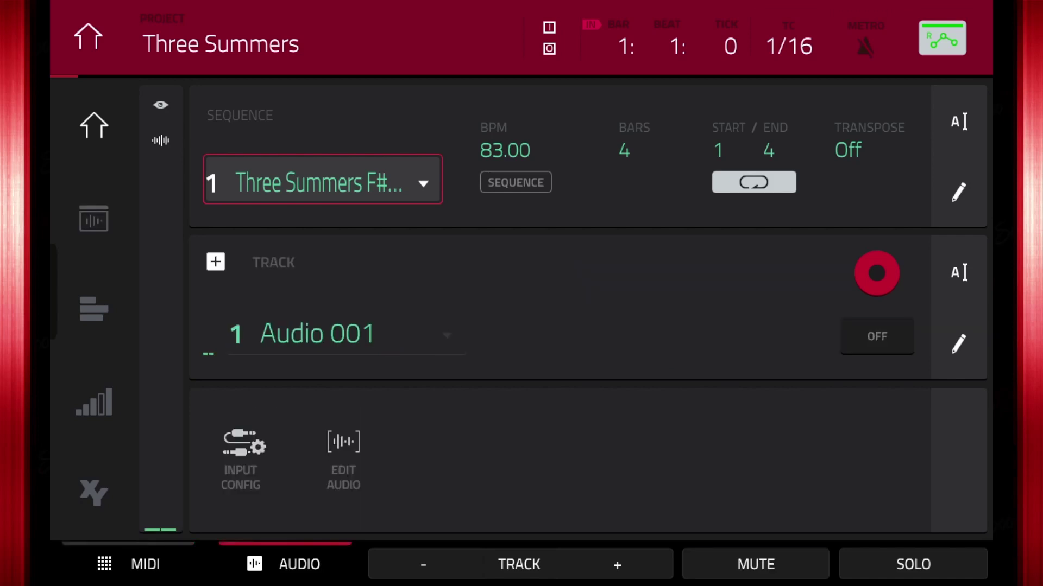
left_click(130, 564)
left_click(423, 564)
left_click(299, 564)
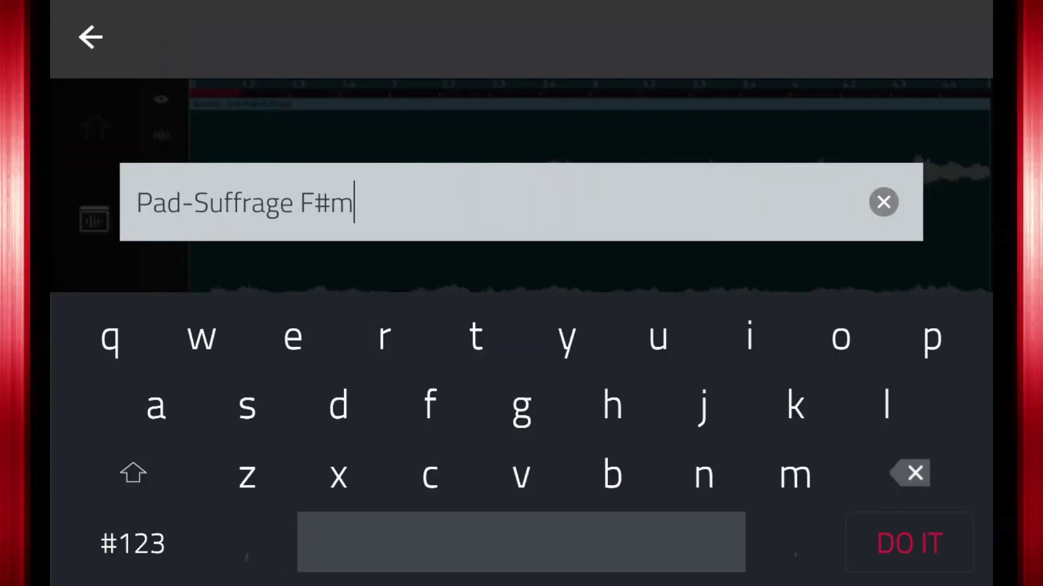
type("aj 83")
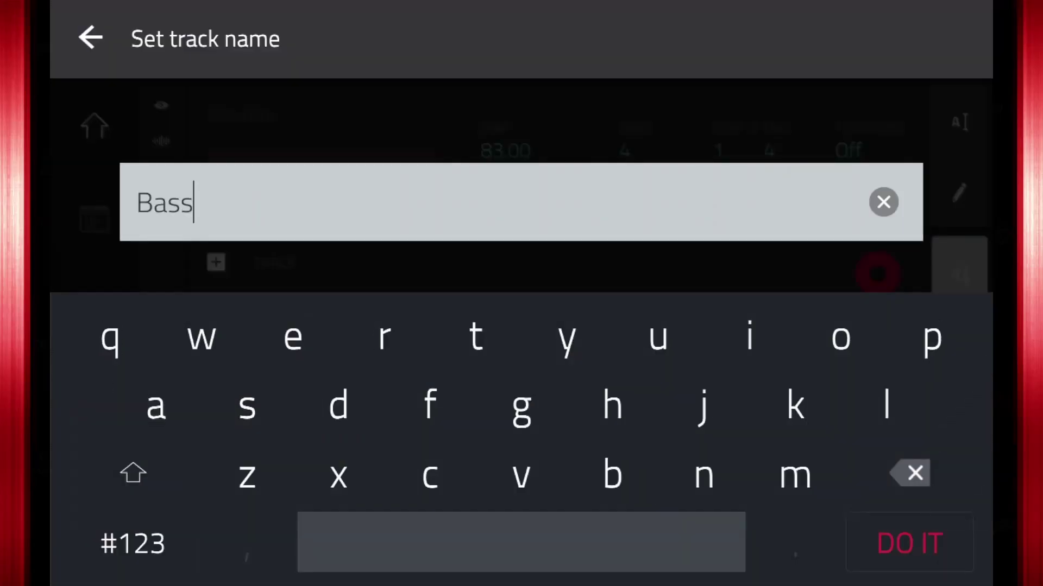
Name the bass audio track Bass-mKing and its bounced sample Bass mKing F#maj 83
type("-mKing")
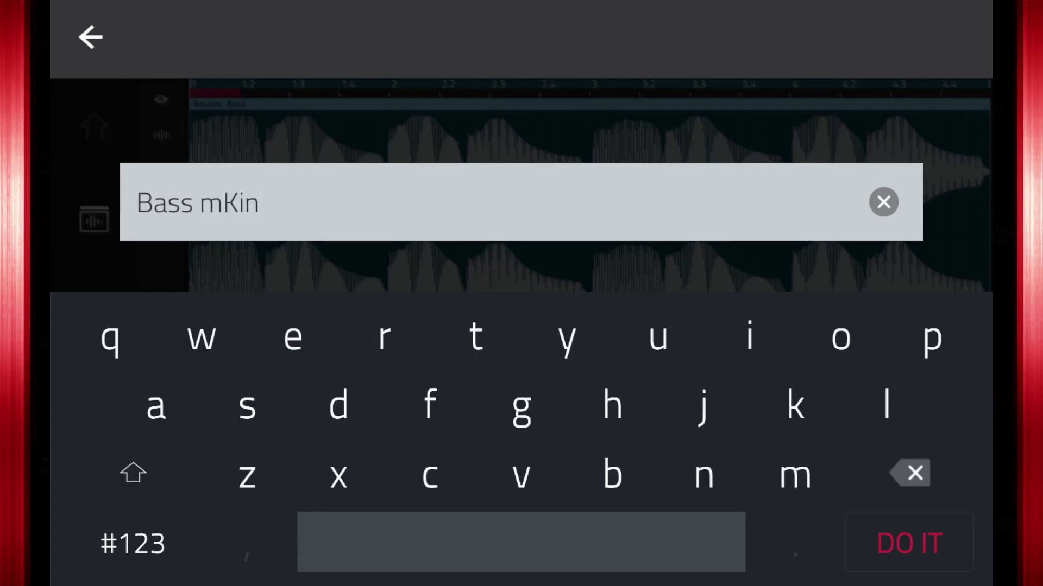
type("g F#maj 83")
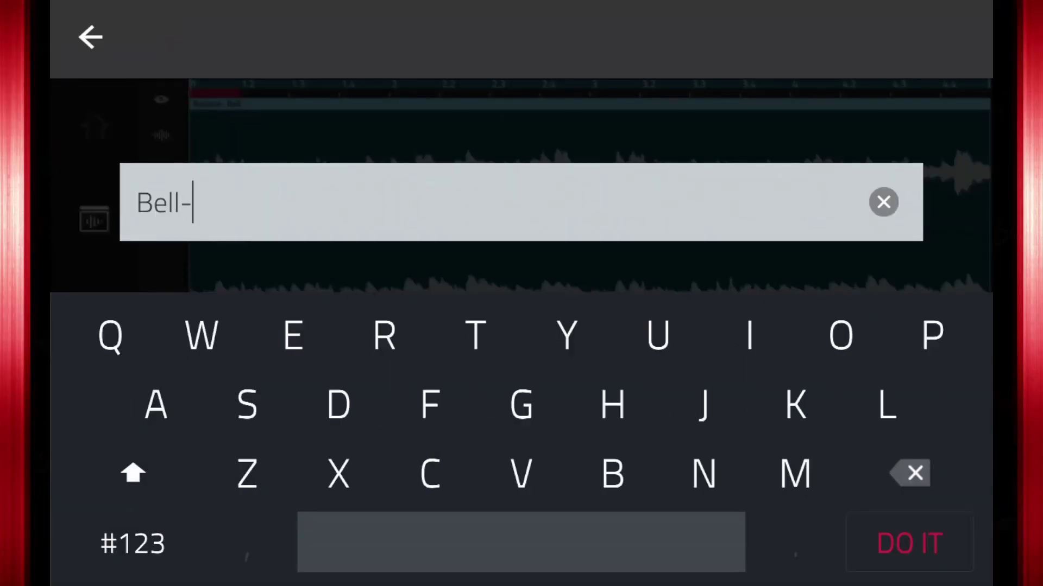
Rename the bounced bell sample Bell-Groovy F#maj 83bpm
type("Groovy F#maj 83bpm")
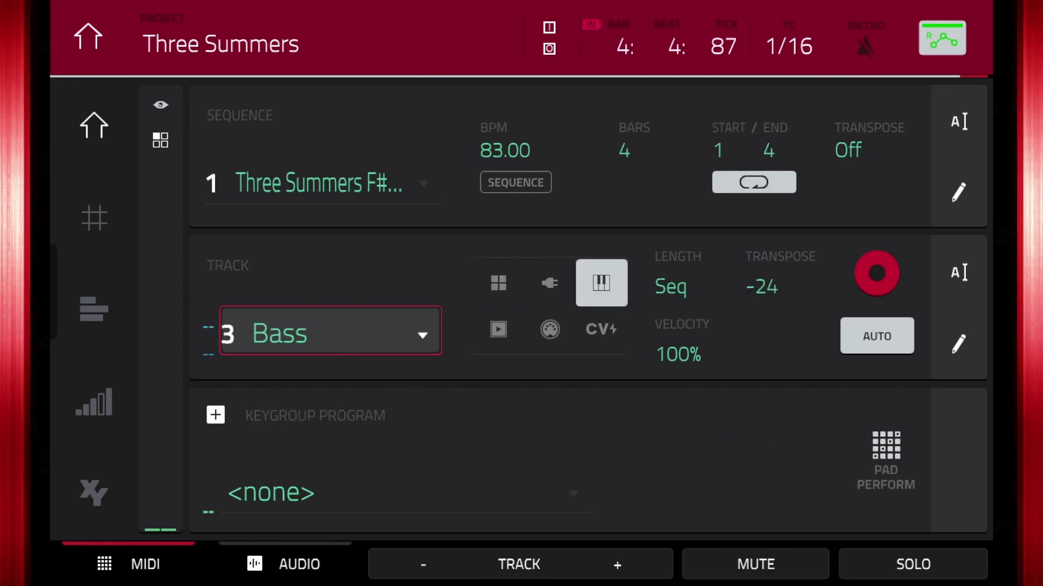
Purge the unused samples from the project
left_click(322, 180)
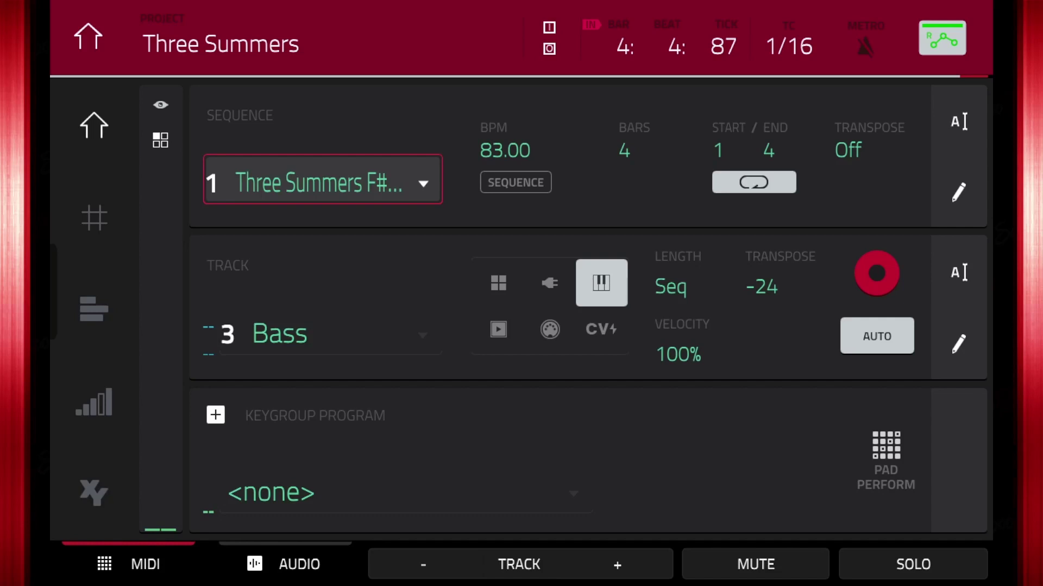
left_click(88, 36)
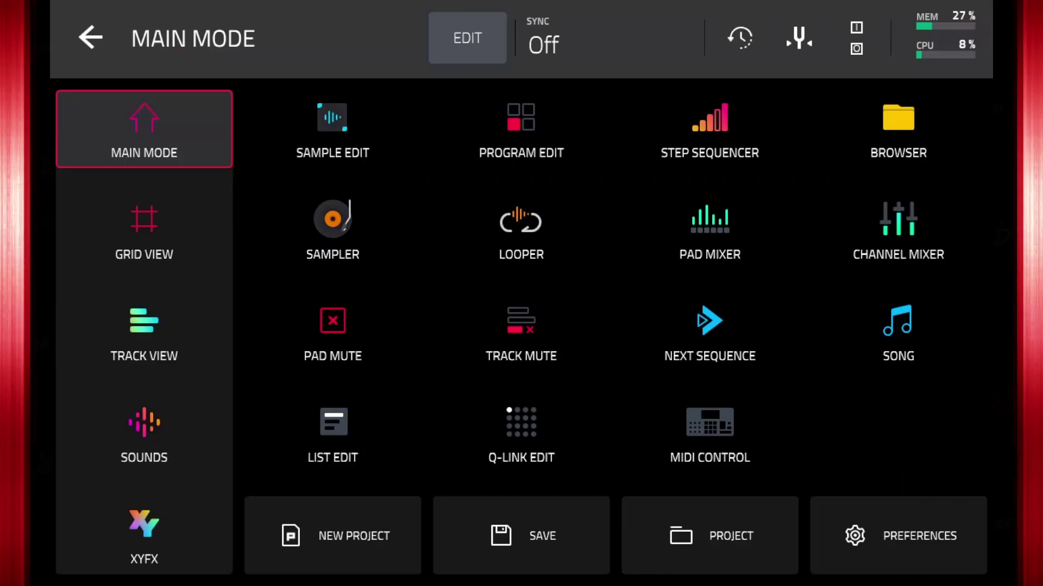
left_click(710, 535)
left_click(756, 564)
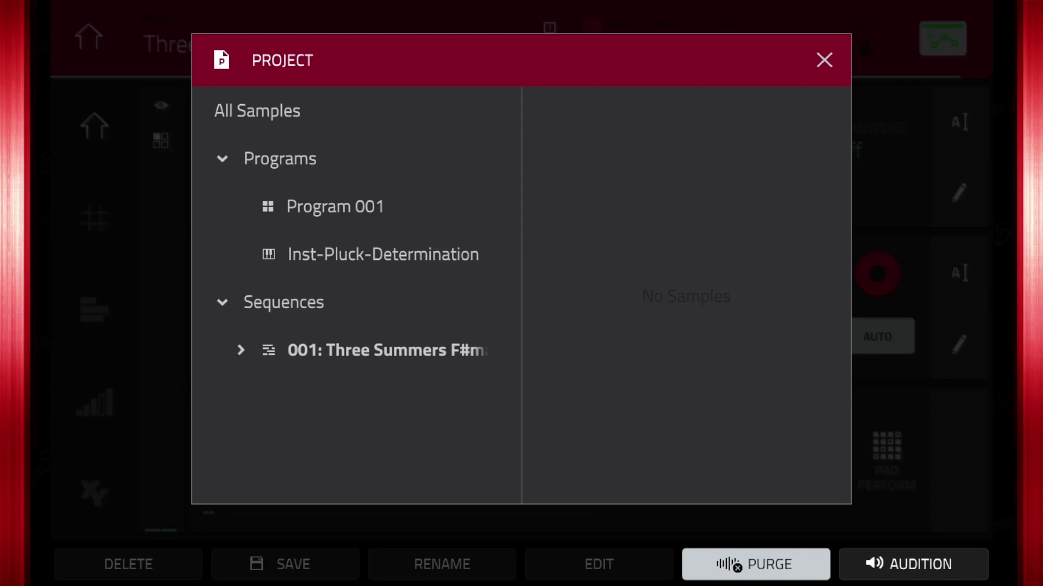
left_click(755, 564)
left_click(599, 565)
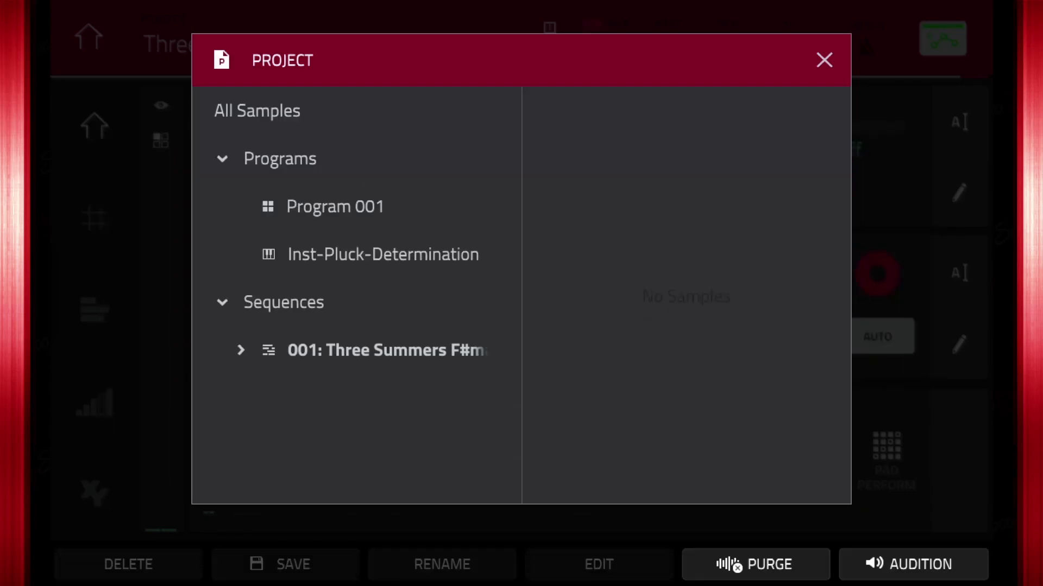
left_click(823, 60)
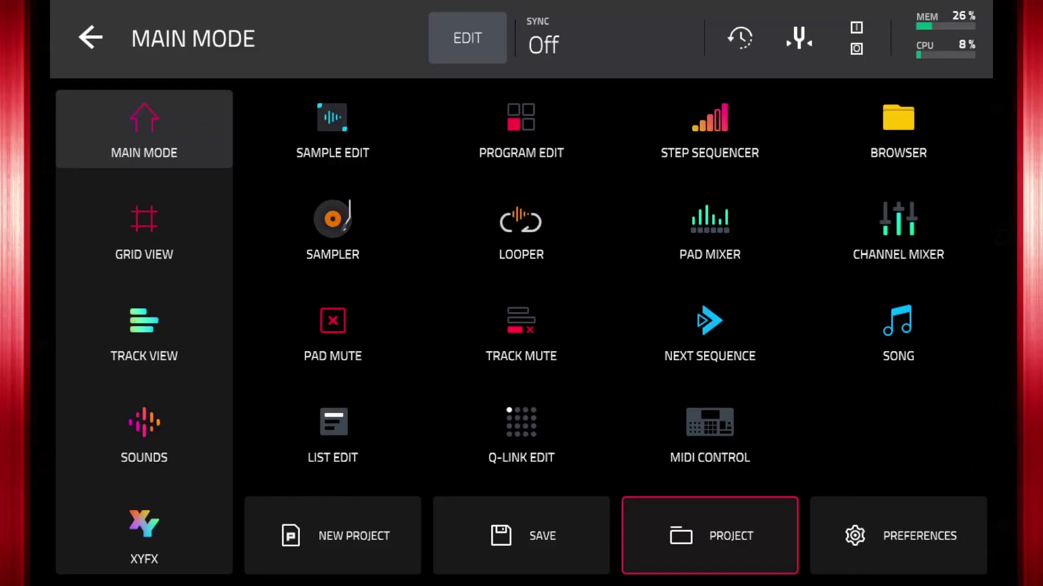
Save the project as Three Summers audio stems in a new folder named Three Summers Audio Stems
left_click(521, 536)
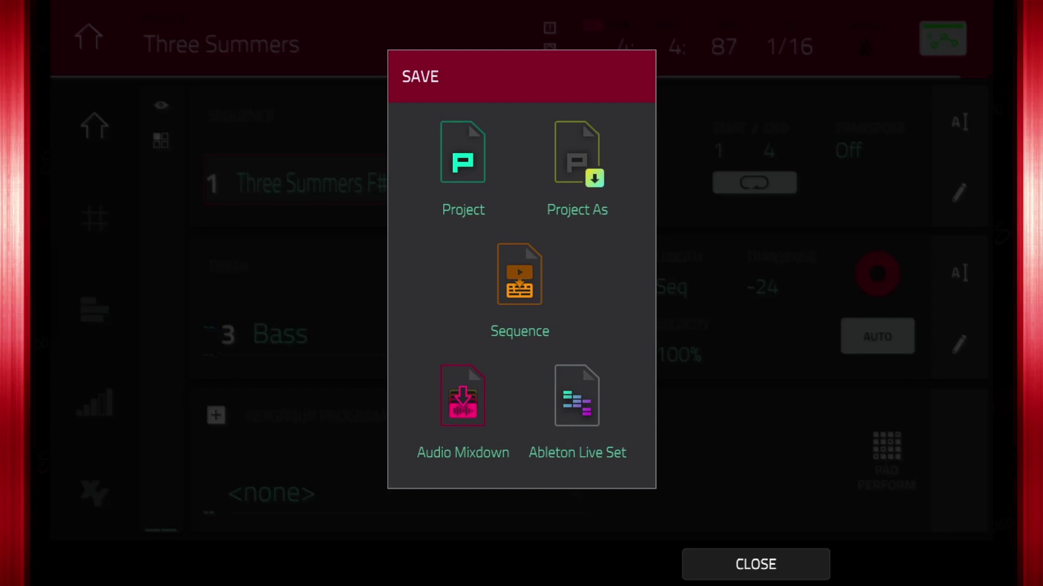
left_click(577, 168)
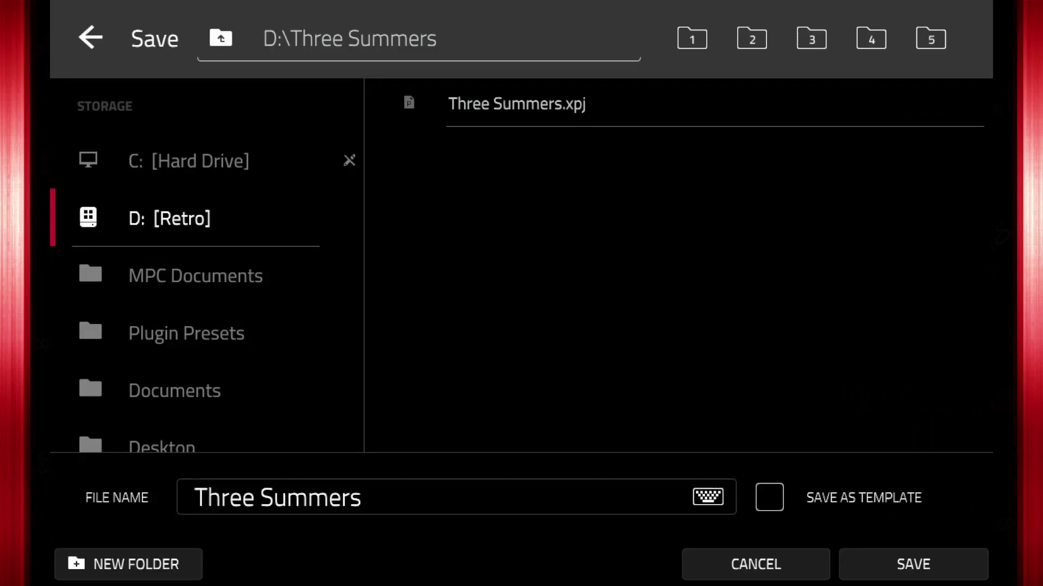
left_click(189, 161)
left_click(128, 564)
type("Three Summers Audio Stems")
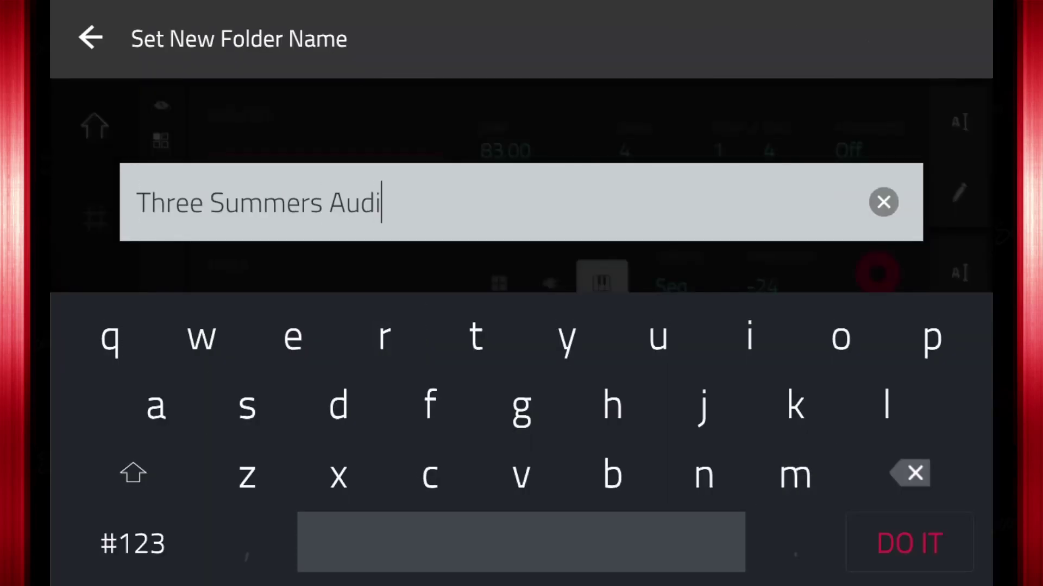
left_click(910, 542)
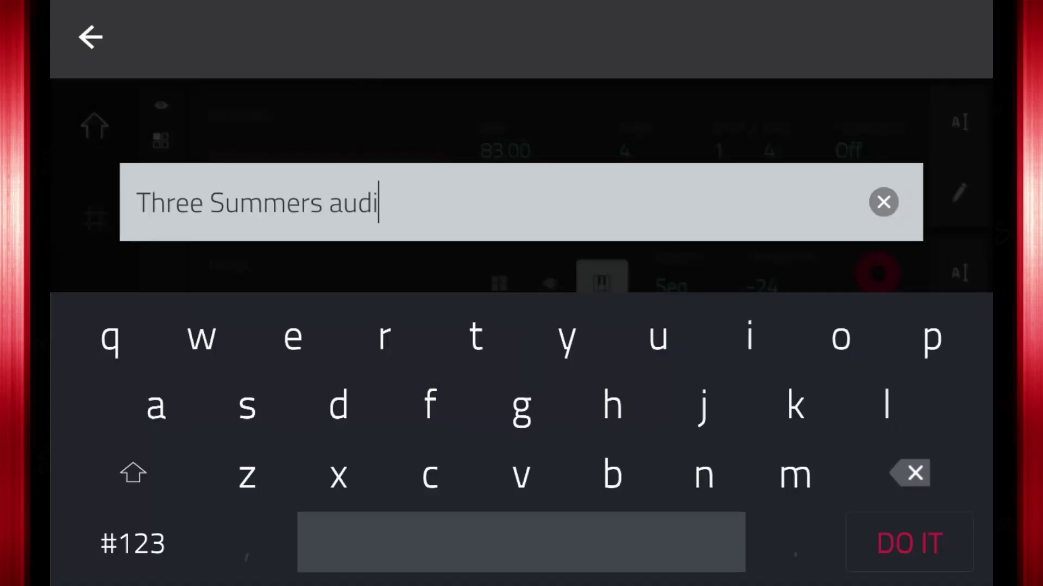
type("o stems")
key("Return")
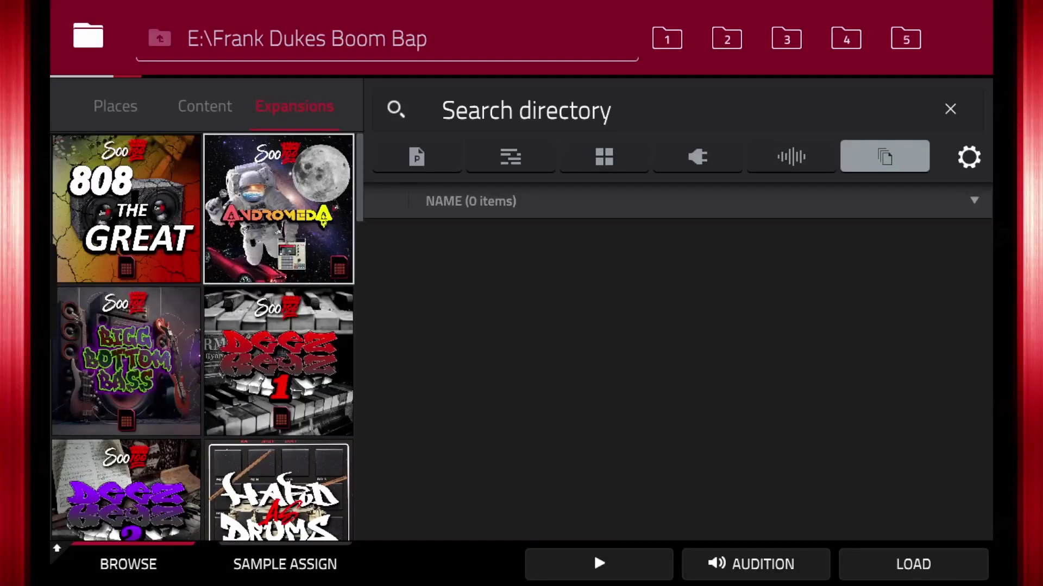
Look through the installed expansion packs in the browser
scroll(279, 374, "down", 3)
scroll(202, 337, "down", 6)
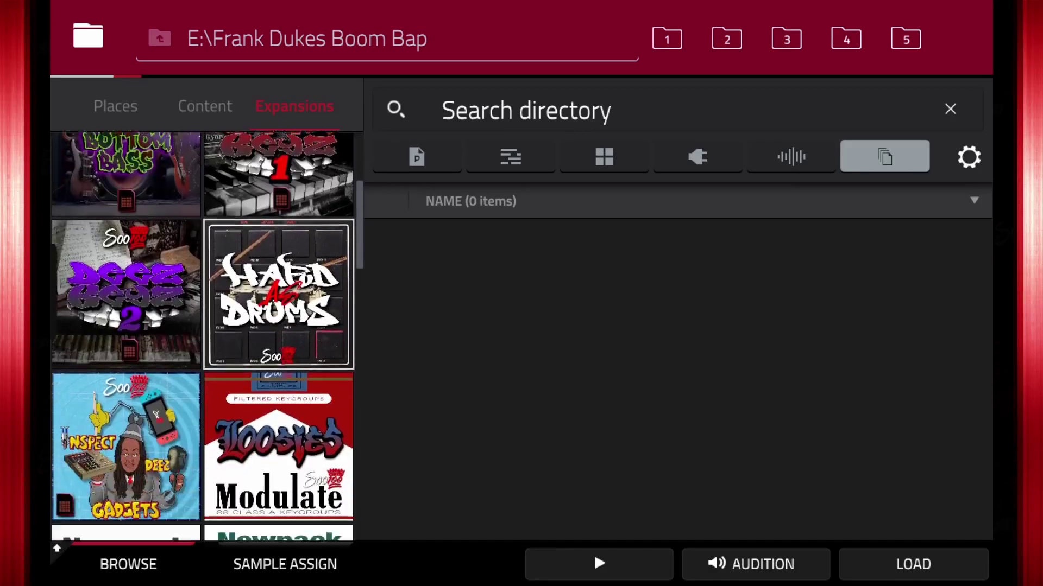
scroll(207, 336, "down", 5)
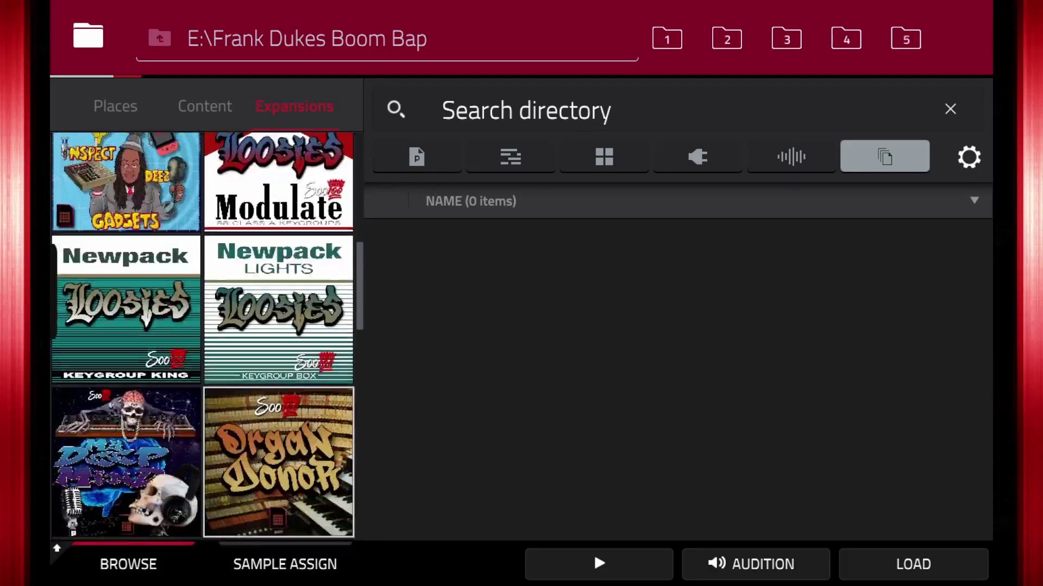
scroll(207, 337, "down", 5)
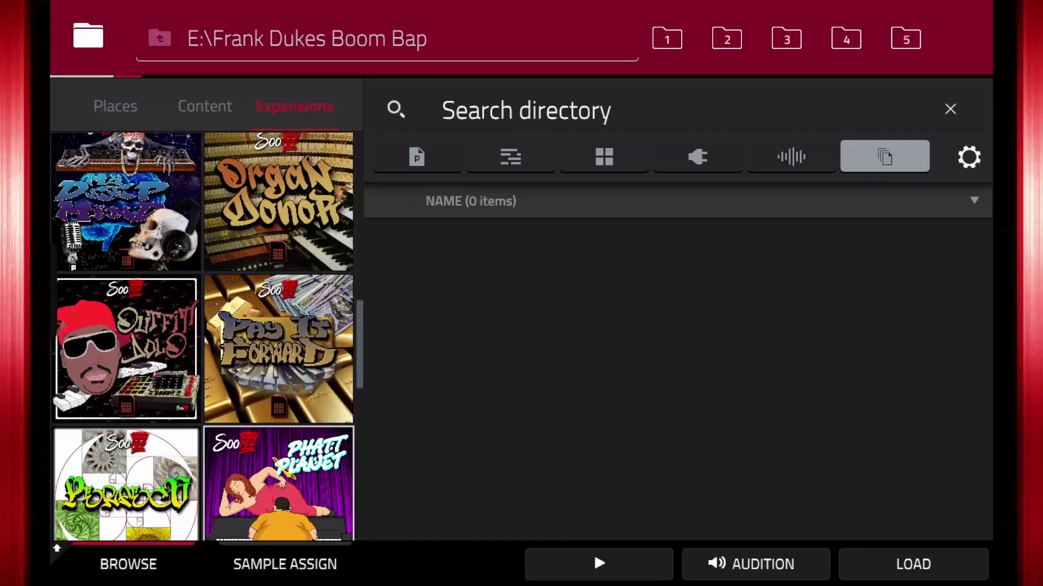
scroll(207, 336, "down", 4)
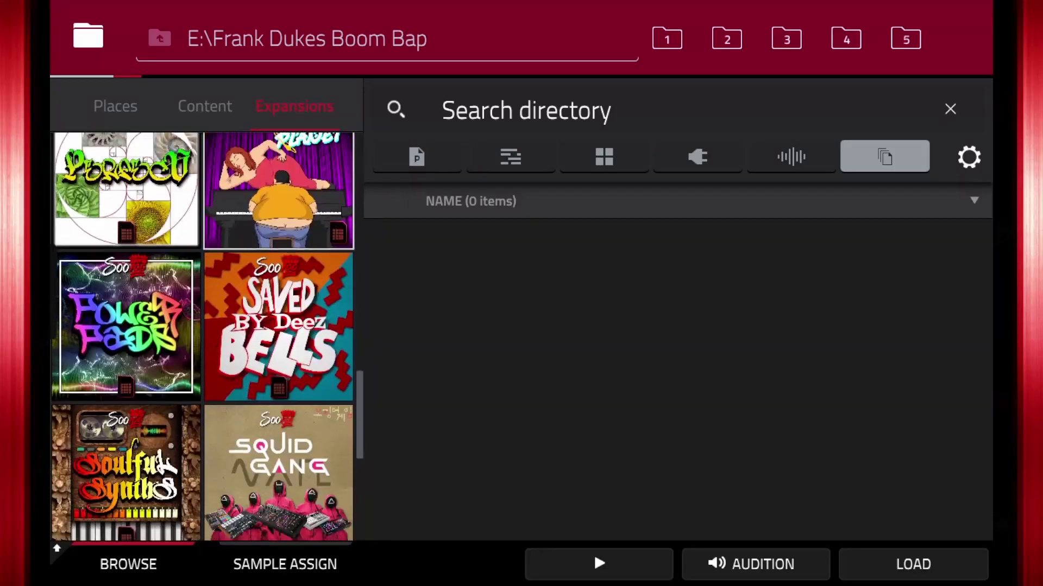
scroll(206, 337, "down", 3)
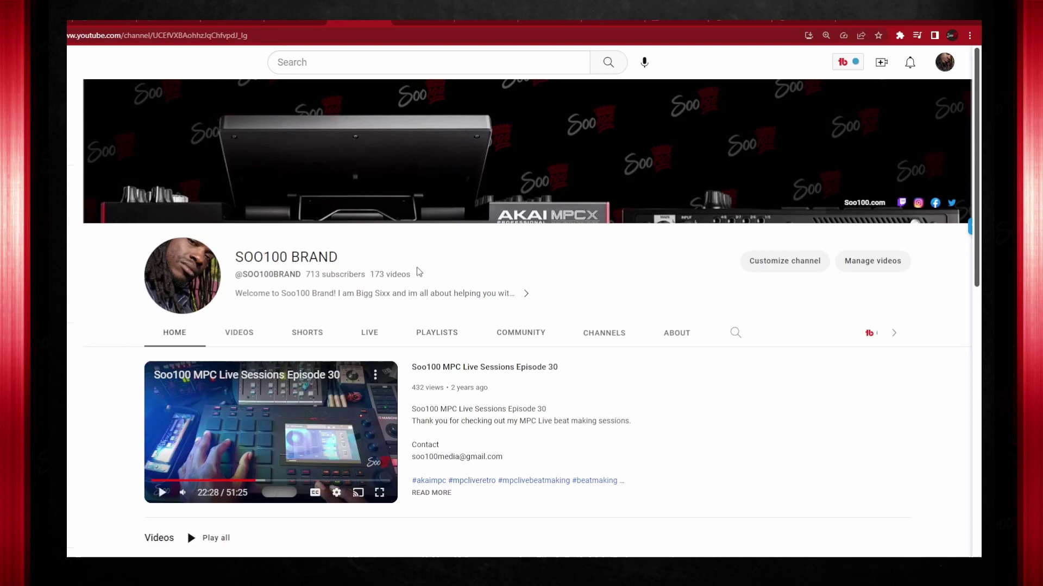
Look through the uploaded videos on the SOO100 BRAND YouTube channel
scroll(472, 307, "down", 2)
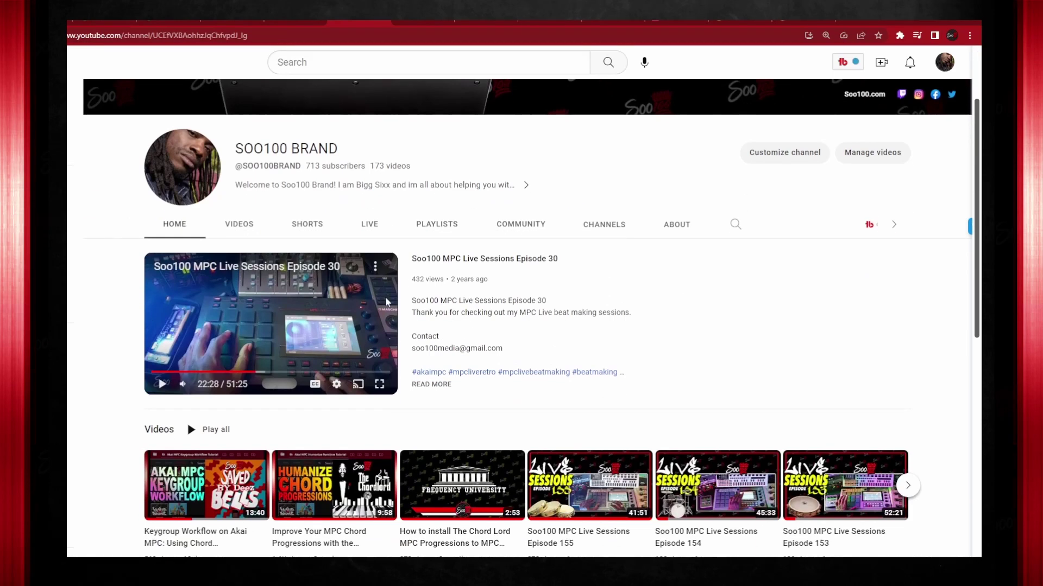
left_click(240, 224)
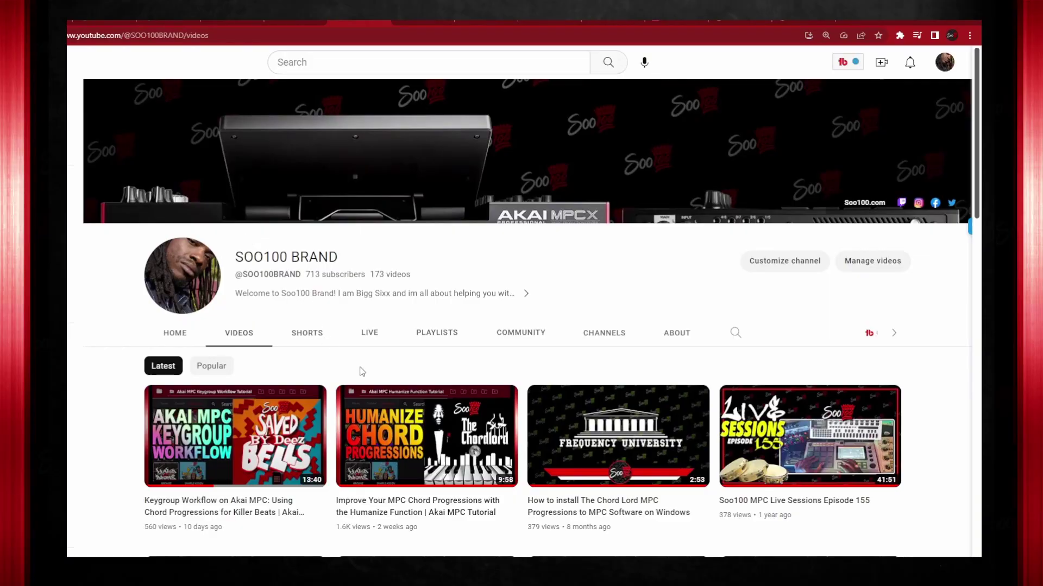
scroll(342, 377, "down", 5)
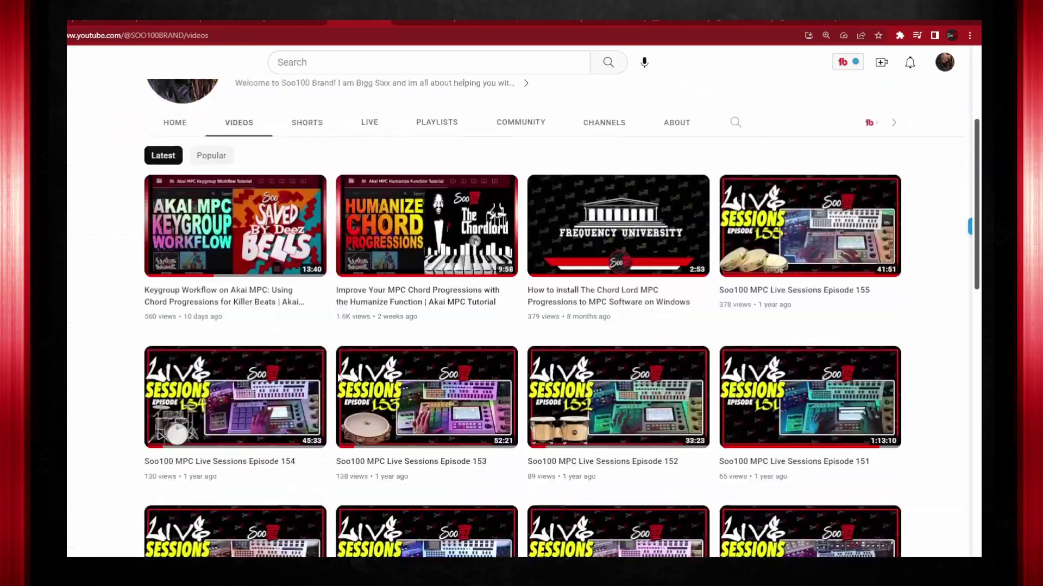
scroll(338, 381, "down", 10)
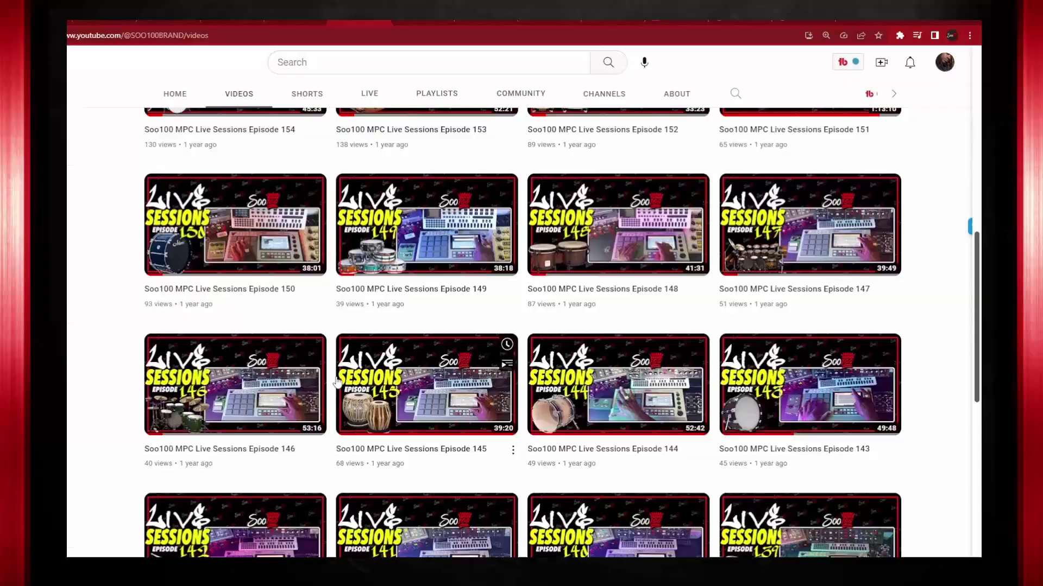
scroll(336, 380, "down", 5)
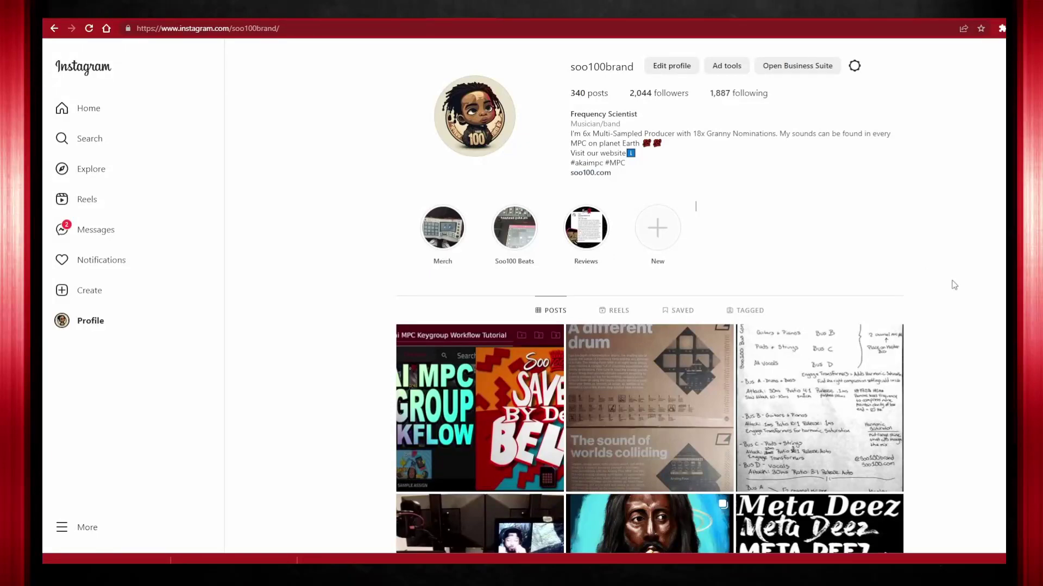
Browse the posts on the soo100brand Instagram profile
scroll(956, 282, "down", 6)
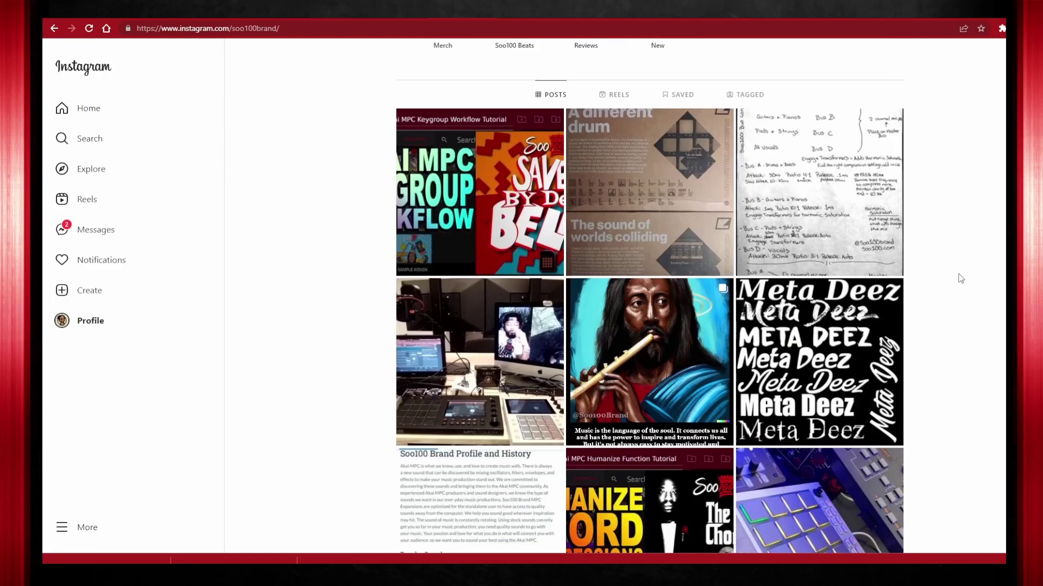
scroll(960, 278, "down", 7)
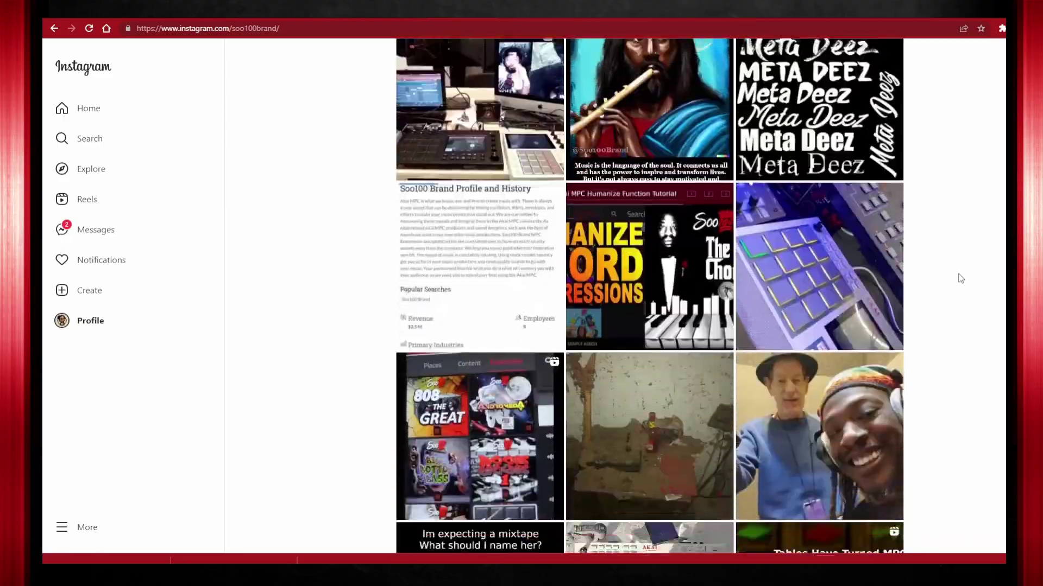
scroll(960, 279, "down", 5)
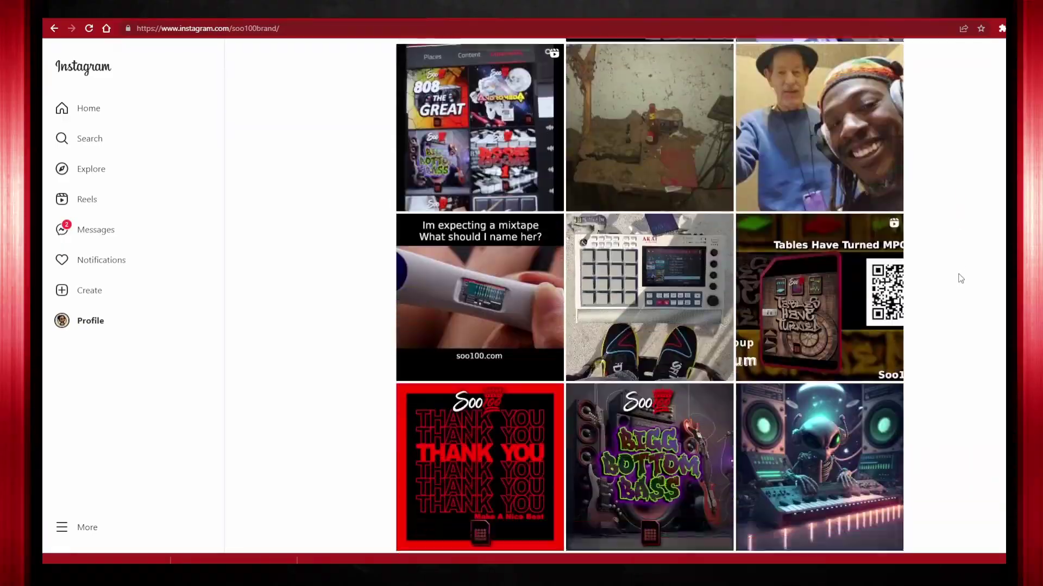